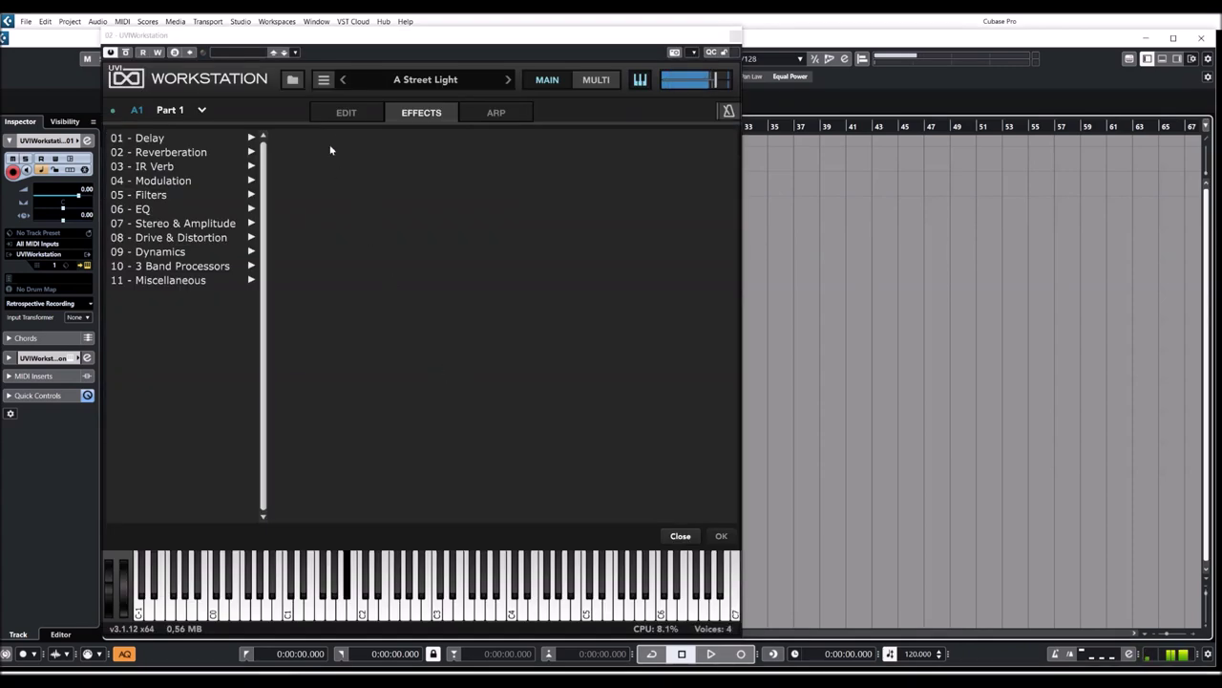
# - Show A Street Light's edit controls and audition its Voice 2 Filter Cutoff down to about 72% and back to 100%
pyautogui.click(346, 112)
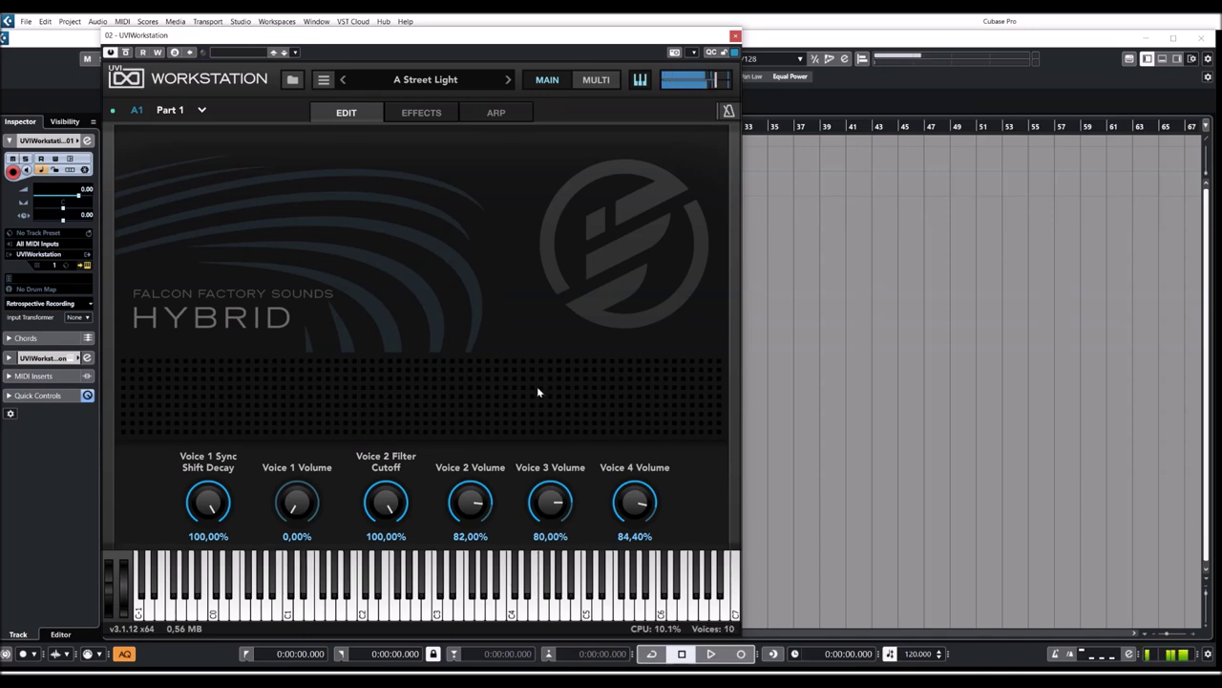
pyautogui.moveTo(382, 511); pyautogui.dragTo(403, 567)
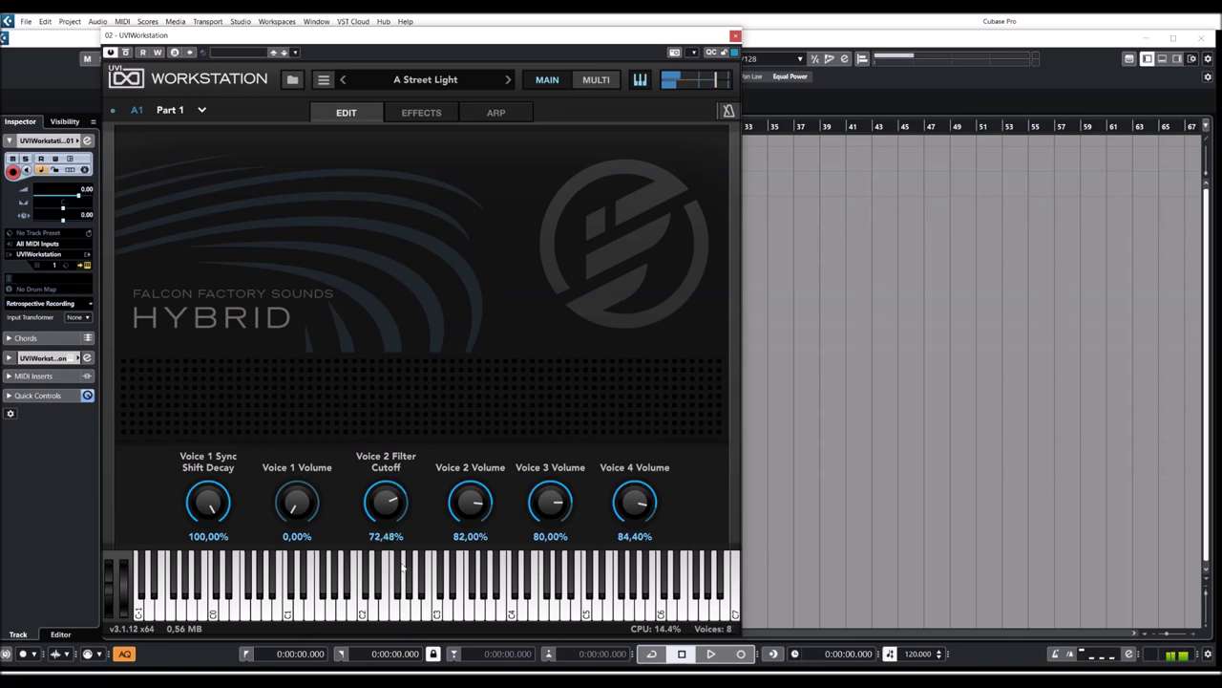
pyautogui.moveTo(403, 567); pyautogui.dragTo(405, 506)
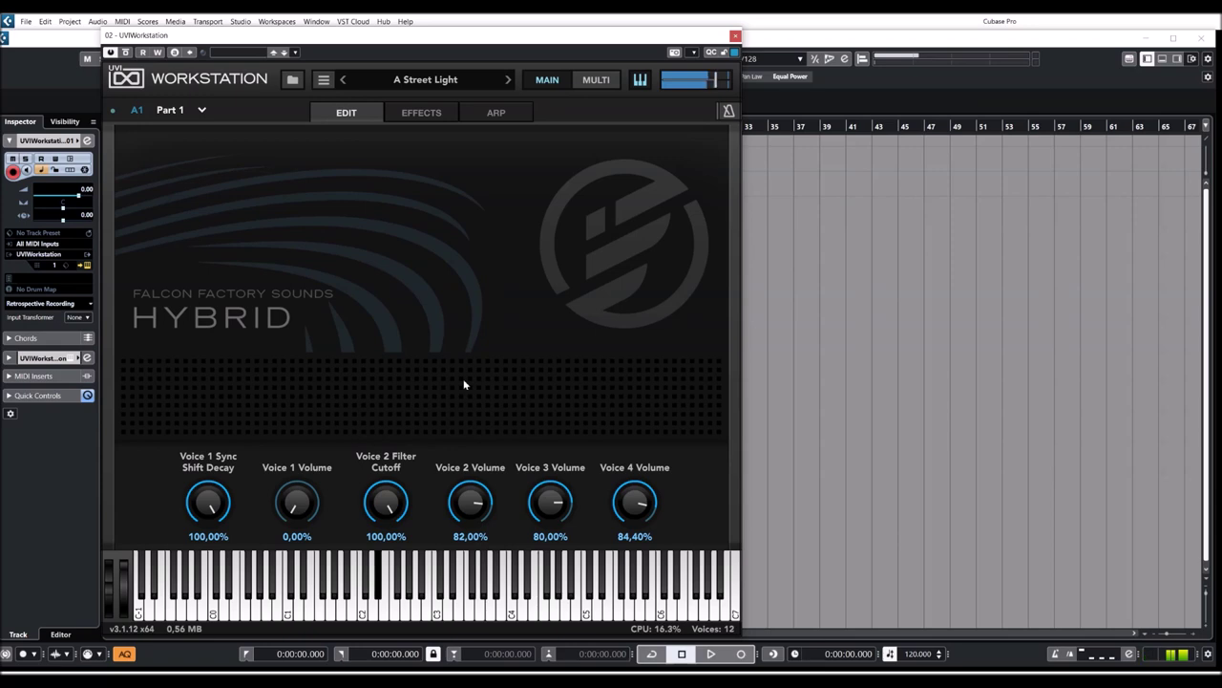
pyautogui.moveTo(296, 511); pyautogui.dragTo(292, 540)
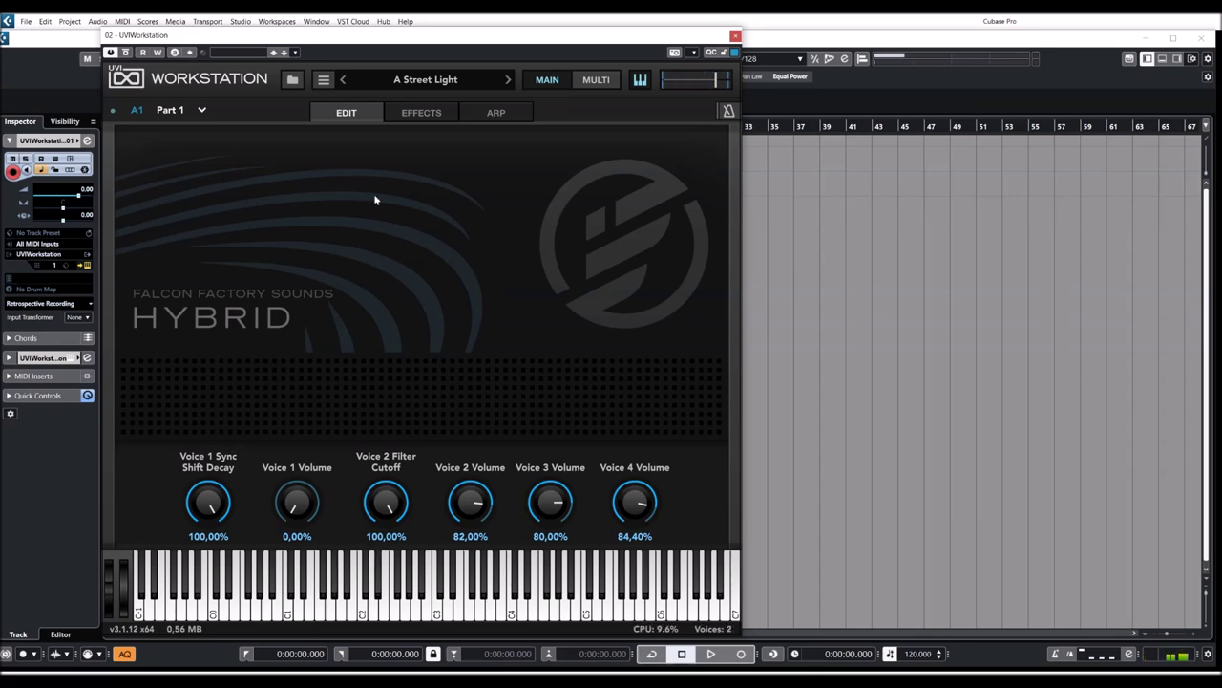
# - Load the Cinema 1.4 preset and try out its effect knobs, ending with Saturation at 3.20% and Thorus at 9.60%
pyautogui.click(509, 81)
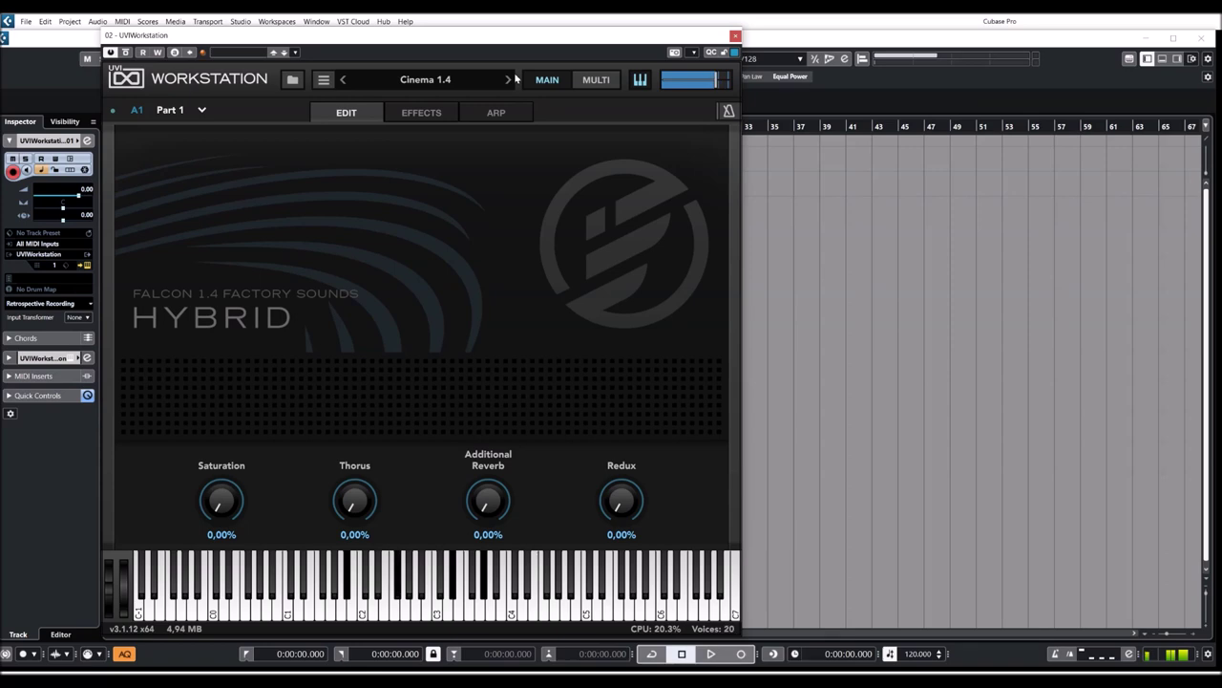
pyautogui.moveTo(367, 503); pyautogui.dragTo(401, 374)
pyautogui.moveTo(619, 502); pyautogui.dragTo(644, 497)
pyautogui.moveTo(243, 503); pyautogui.dragTo(250, 377)
pyautogui.moveTo(355, 503); pyautogui.dragTo(367, 558)
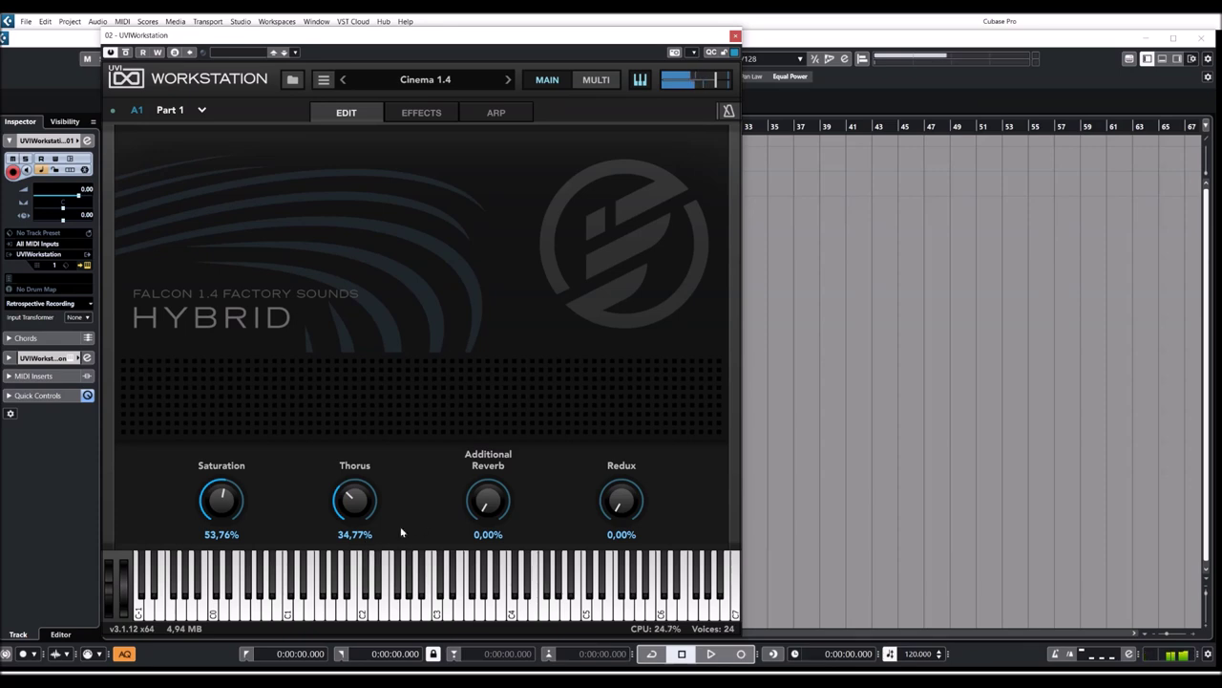
pyautogui.moveTo(355, 499); pyautogui.dragTo(355, 554)
pyautogui.moveTo(222, 498); pyautogui.dragTo(237, 612)
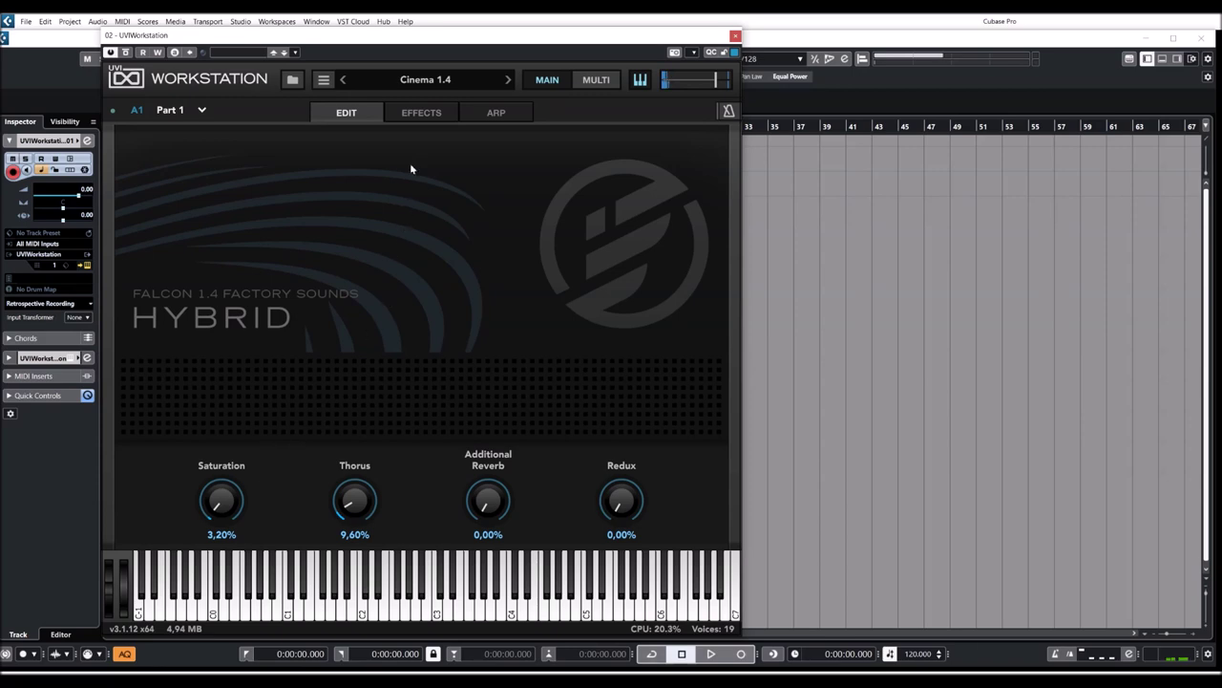
# - Load the Cityscapes 1.4 preset from the Falcon Preset Tour soundbank
pyautogui.click(437, 82)
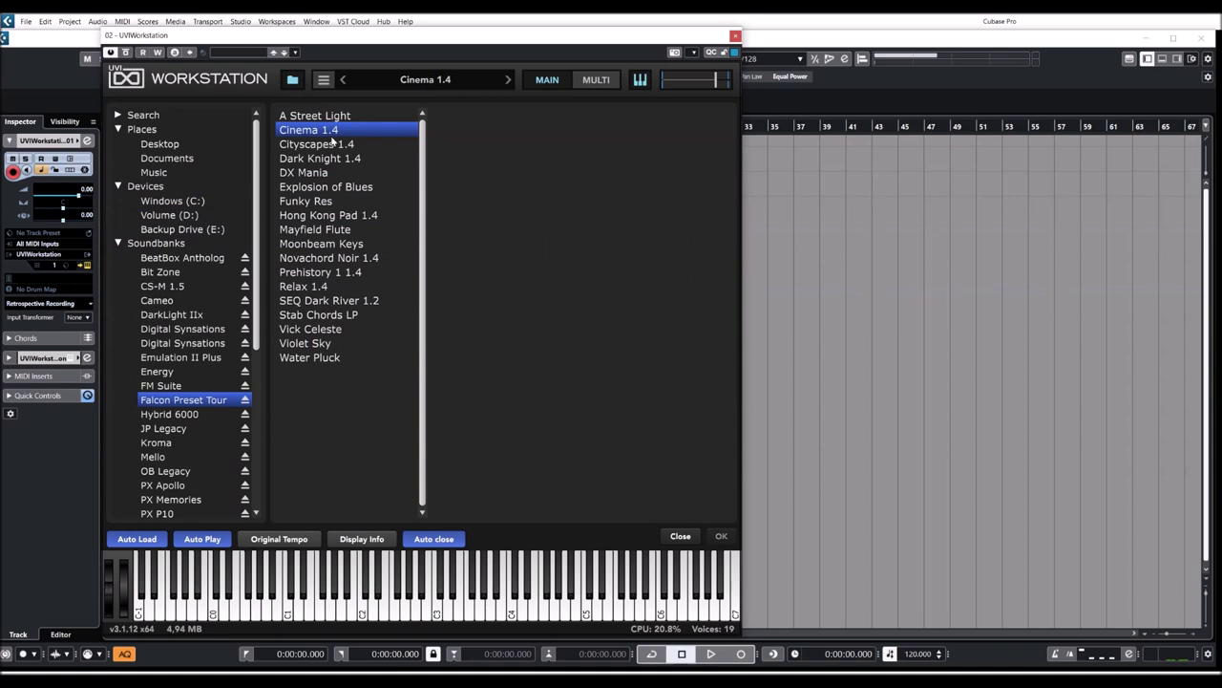
pyautogui.click(325, 145)
pyautogui.doubleClick(325, 144)
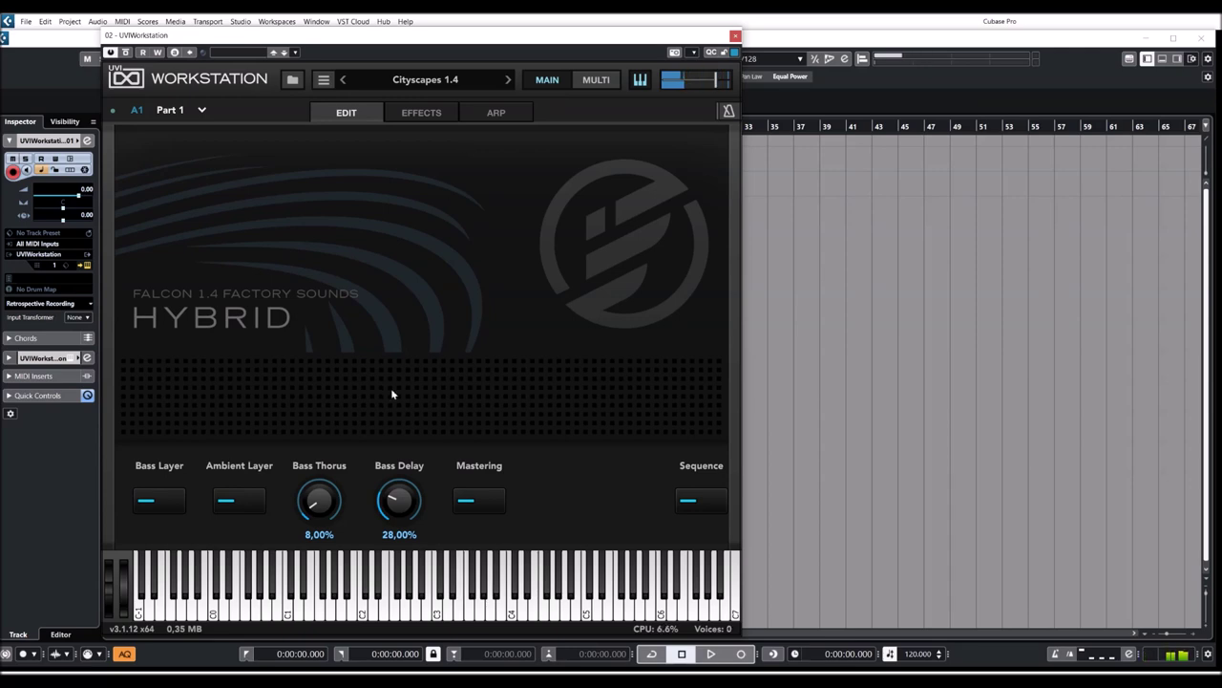
# - Set Bass Delay to 0% and Bass Thorus to 12.11%, leaving the Bass Layer on and the Ambient Layer off
pyautogui.moveTo(399, 495); pyautogui.dragTo(393, 558)
pyautogui.moveTo(321, 509); pyautogui.dragTo(329, 279)
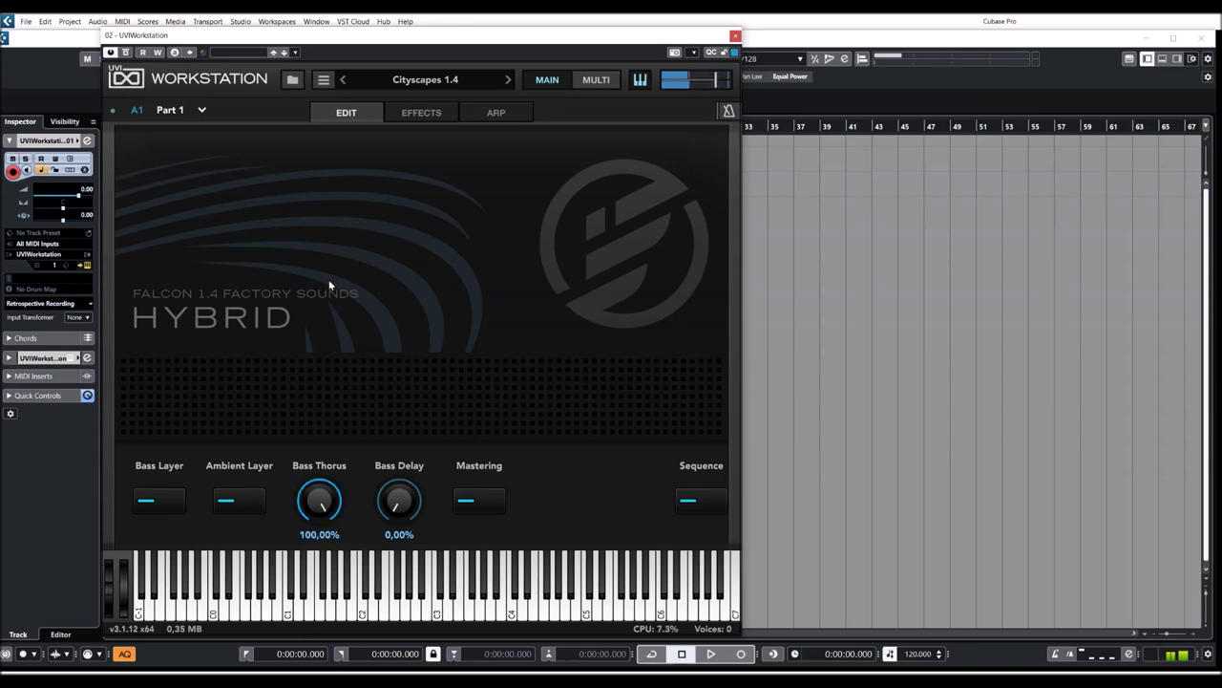
pyautogui.click(239, 503)
pyautogui.click(177, 500)
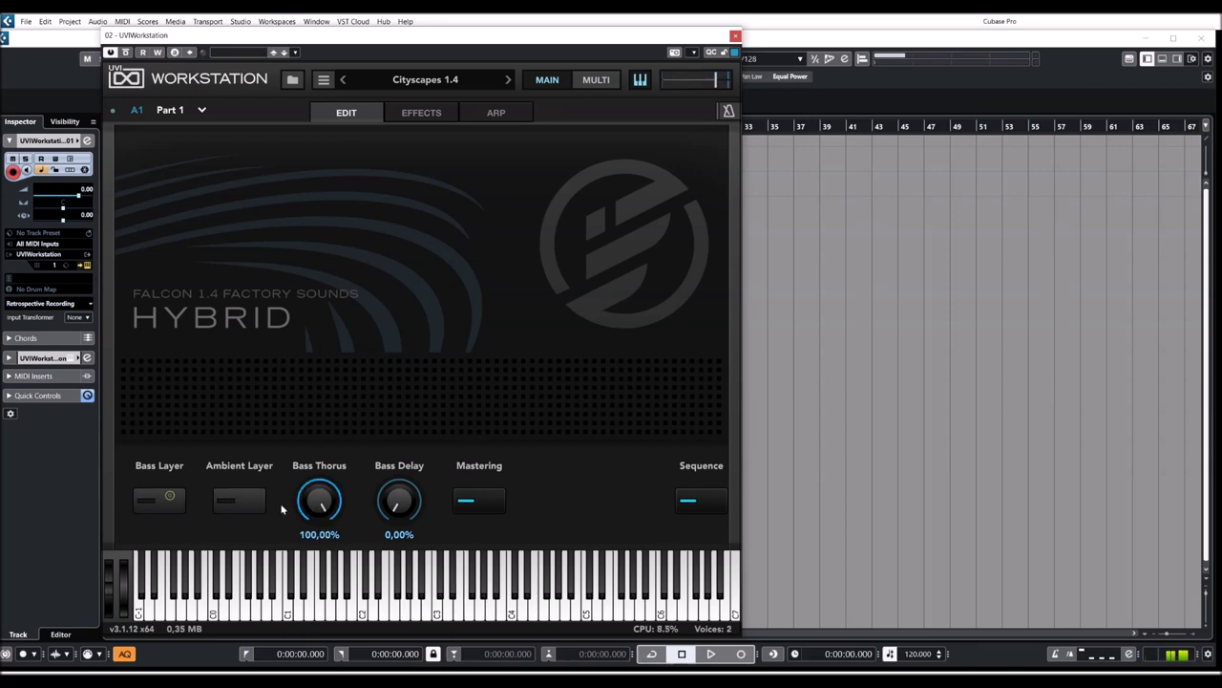
pyautogui.click(182, 498)
pyautogui.moveTo(319, 501); pyautogui.dragTo(320, 670)
# - Compare the sound by toggling Mastering and Sequence, and check the preset's arpeggiator and effects pages before returning to the edit controls
pyautogui.click(480, 503)
pyautogui.click(481, 502)
pyautogui.click(700, 505)
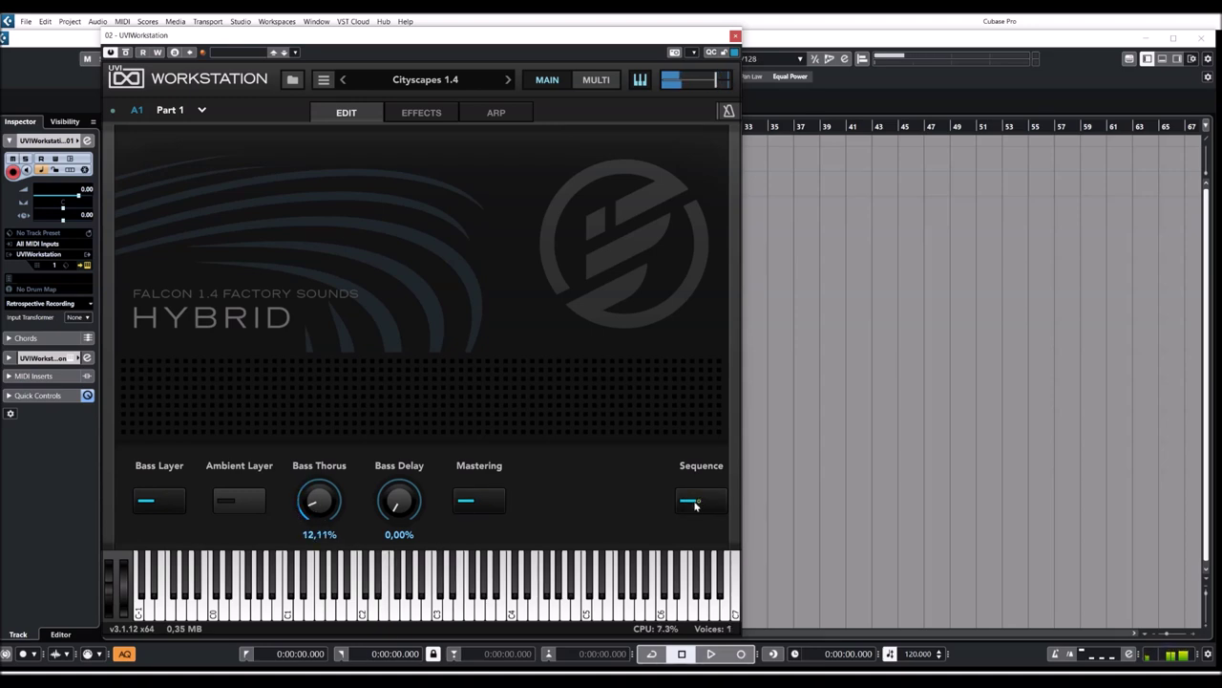
pyautogui.click(487, 116)
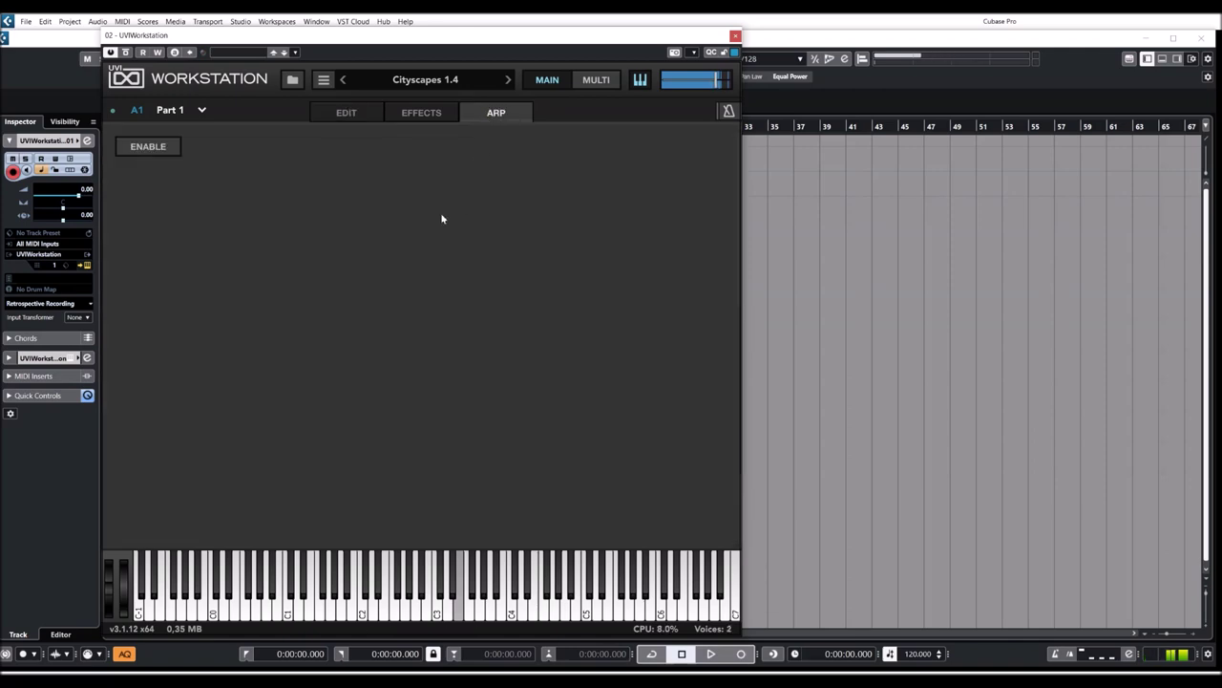
pyautogui.click(427, 116)
pyautogui.click(361, 115)
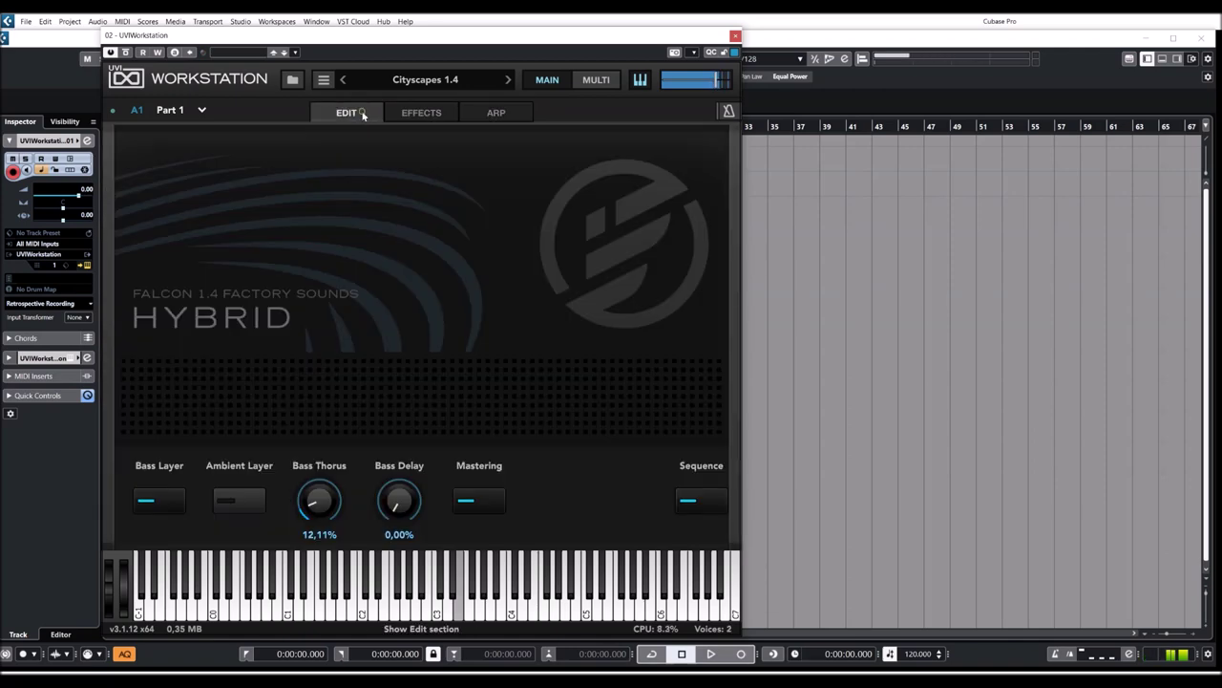
# - Load the Dark Knight 1.4 preset and toggle its Comb Flutes Layer
pyautogui.click(509, 81)
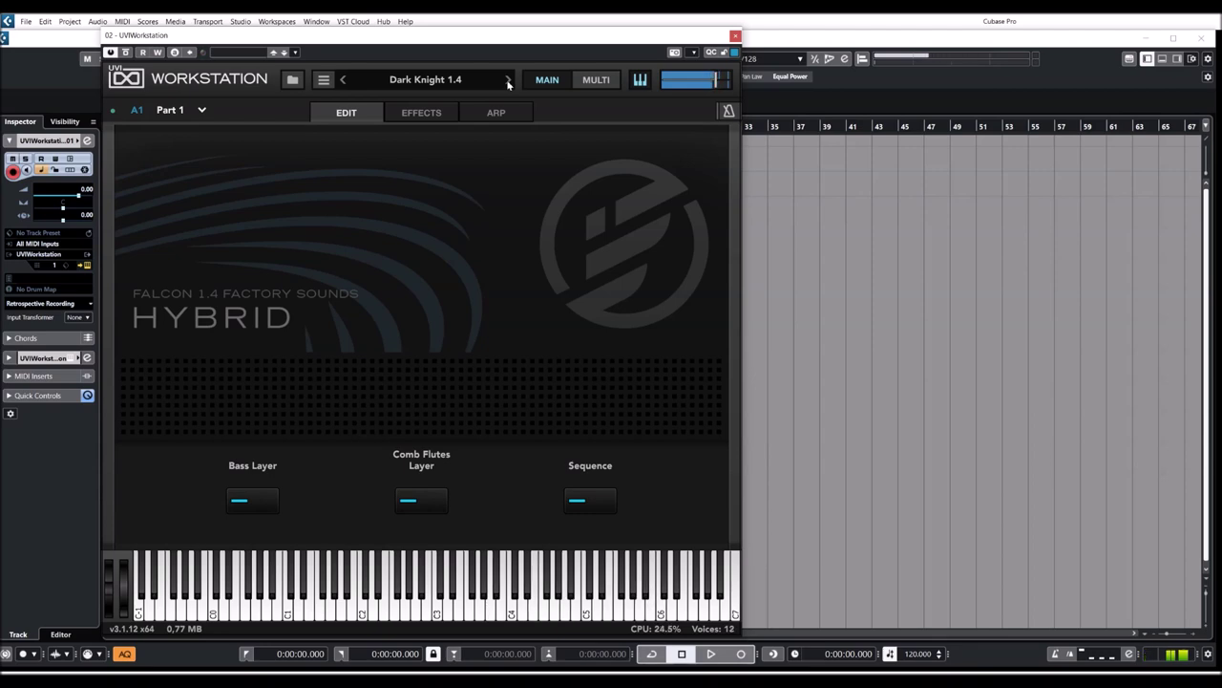
pyautogui.click(421, 499)
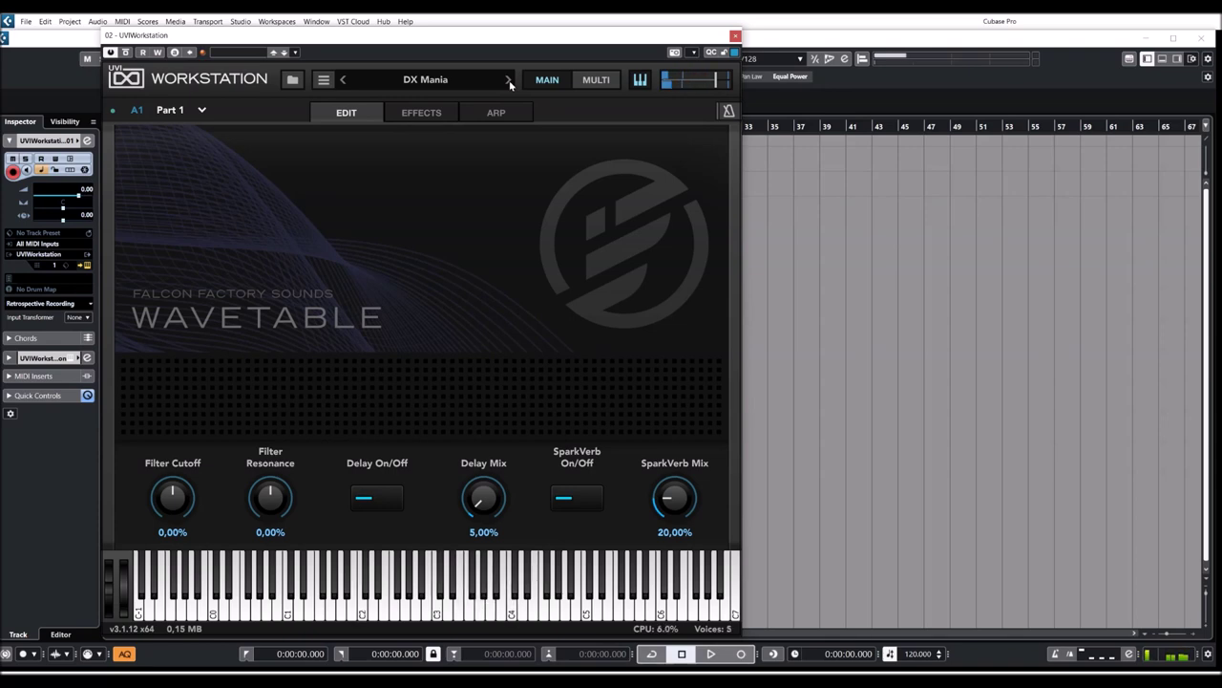
# - Set DX Mania's Filter Cutoff to 76.37%, Filter Resonance to -100%, Delay Mix to 84.36% and SparkVerb Mix to 78.45%
pyautogui.moveTo(481, 494); pyautogui.dragTo(475, 391)
pyautogui.moveTo(682, 496); pyautogui.dragTo(695, 405)
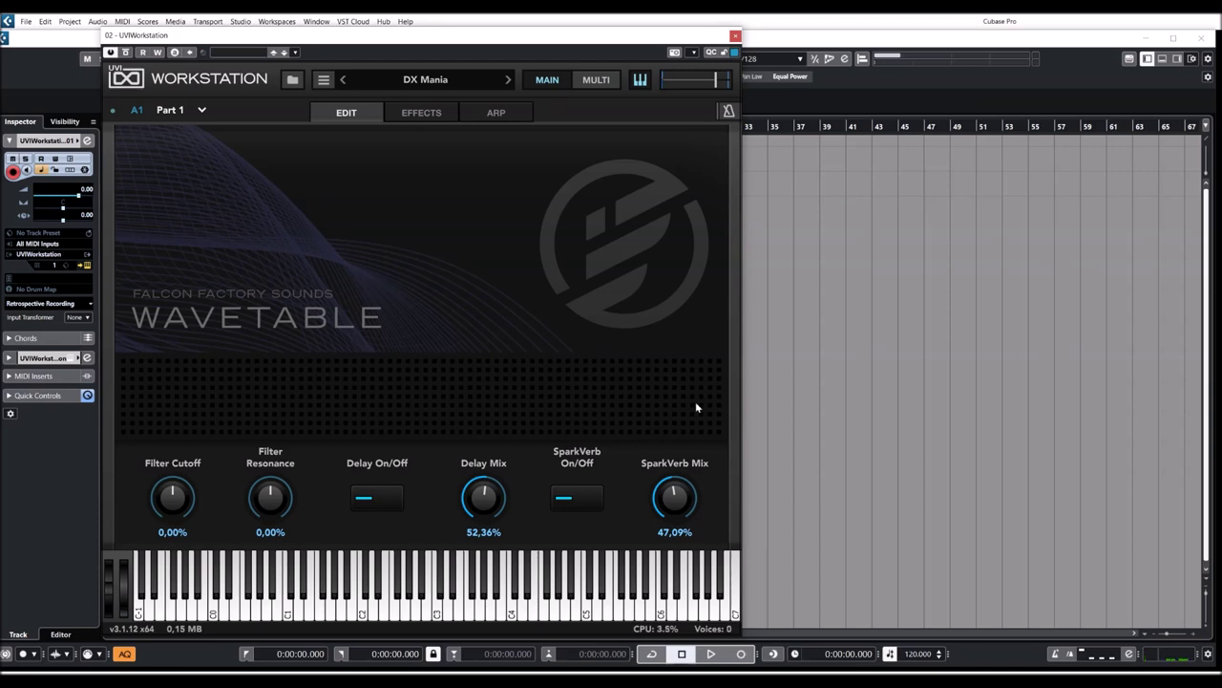
pyautogui.moveTo(483, 496); pyautogui.dragTo(477, 421)
pyautogui.moveTo(170, 498); pyautogui.dragTo(200, 421)
pyautogui.moveTo(681, 513); pyautogui.dragTo(667, 434)
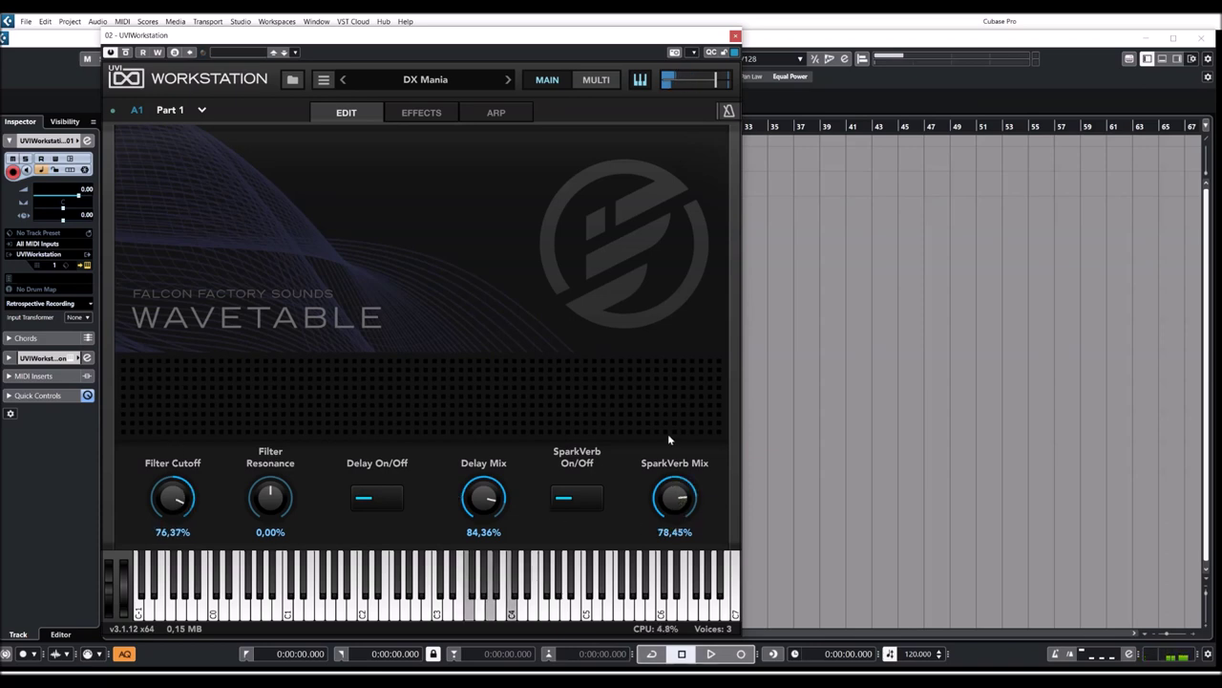
pyautogui.moveTo(286, 498); pyautogui.dragTo(289, 664)
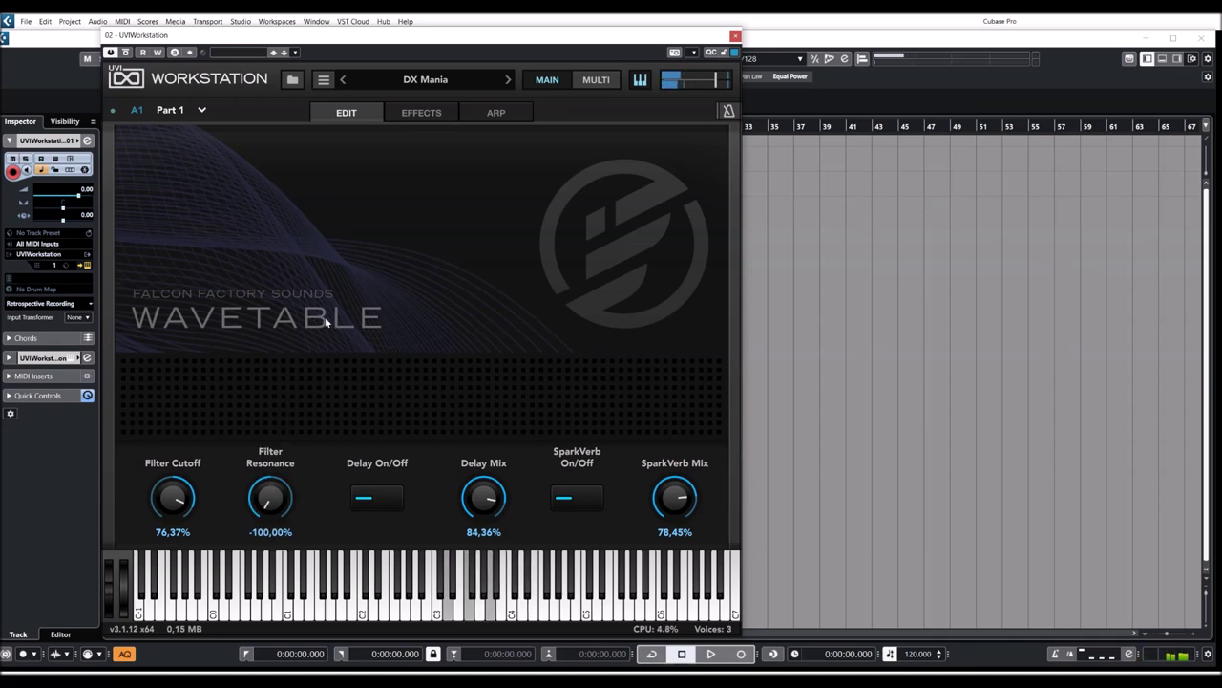
pyautogui.click(202, 110)
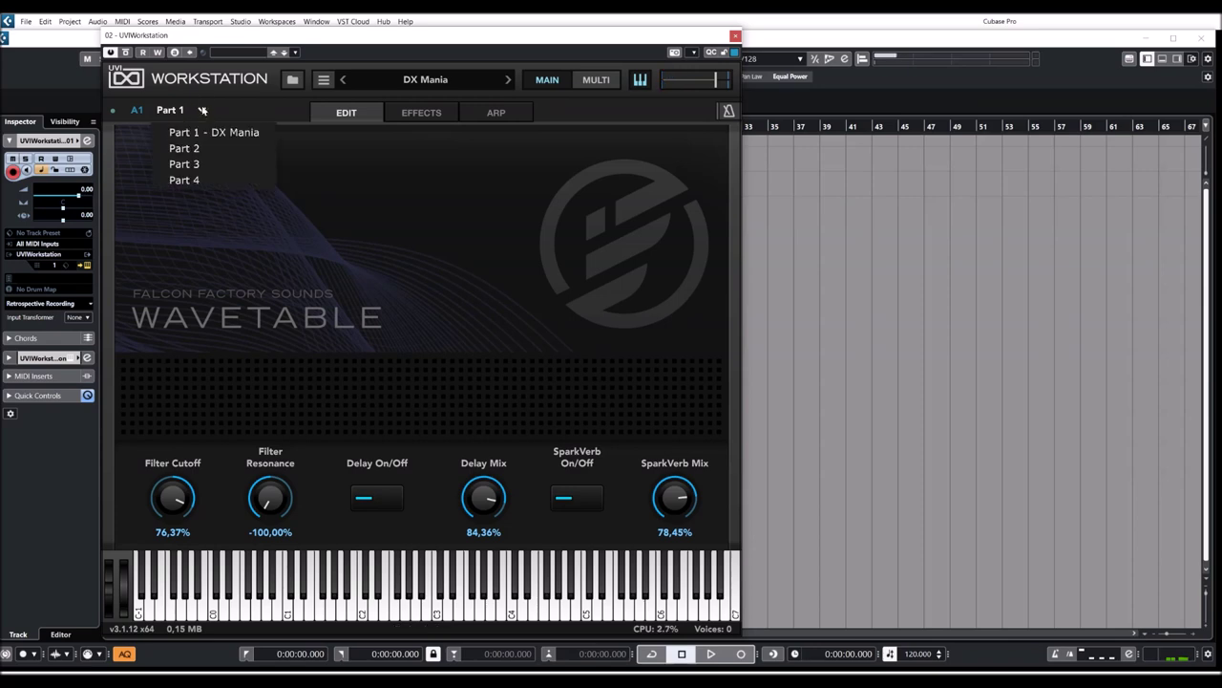
pyautogui.click(352, 182)
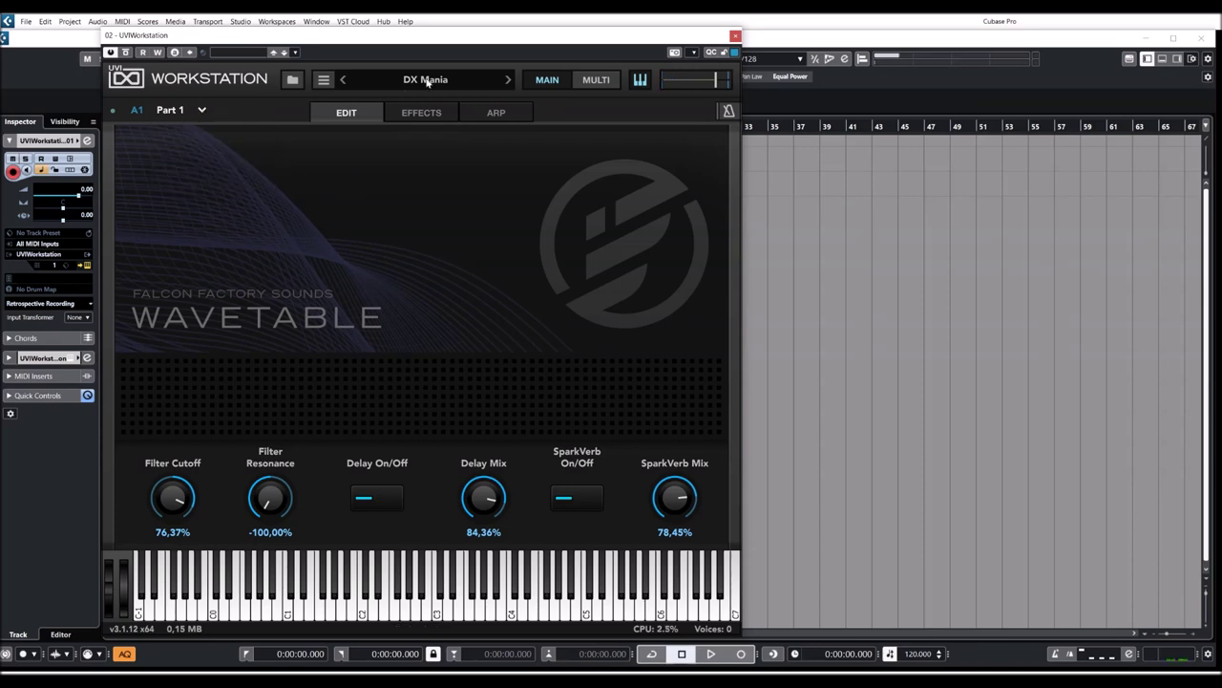
# - Load Explosion of Blues, set Drive to 60.96%, Delay Mix to 71.15% and SparkVerb Mix to 45.96%, and switch Rotary off
pyautogui.click(508, 81)
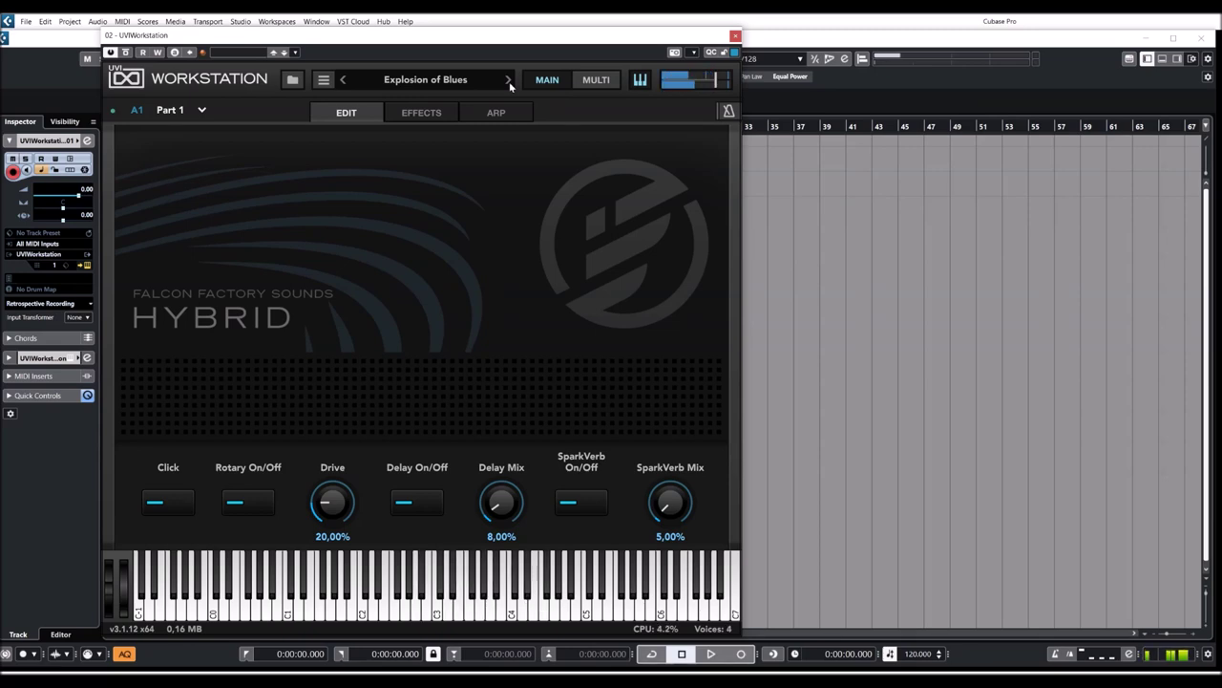
pyautogui.moveTo(501, 501); pyautogui.dragTo(501, 296)
pyautogui.moveTo(333, 500); pyautogui.dragTo(331, 401)
pyautogui.moveTo(670, 500); pyautogui.dragTo(669, 386)
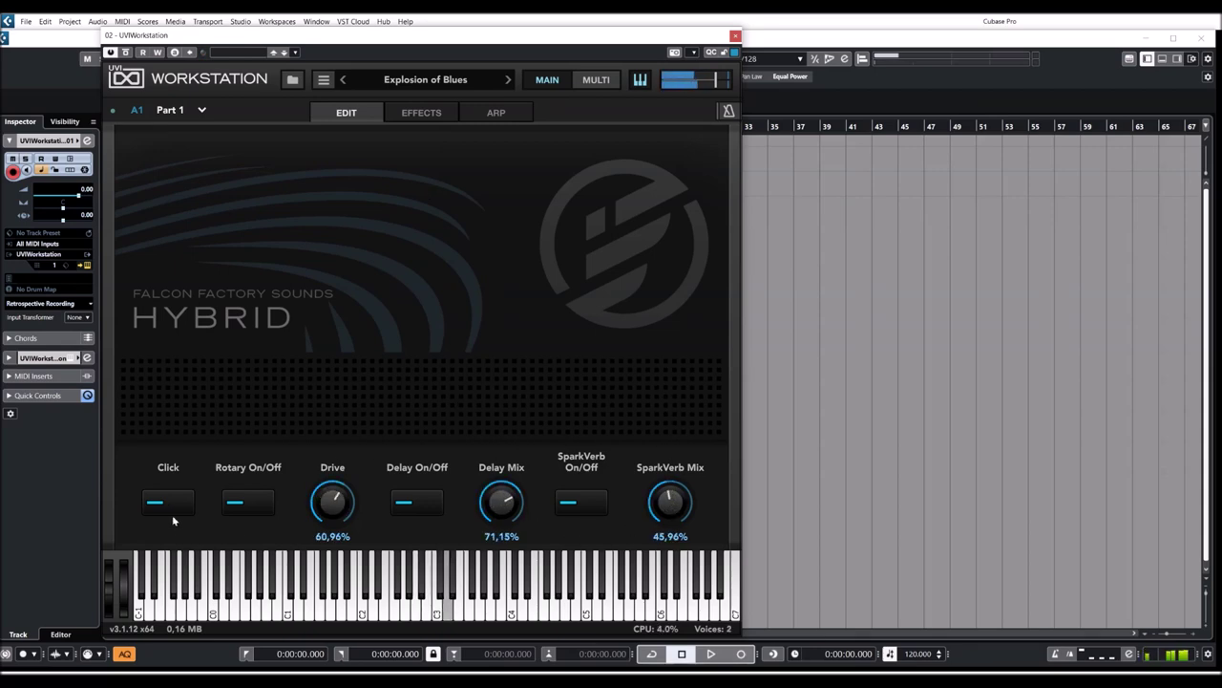
pyautogui.click(245, 506)
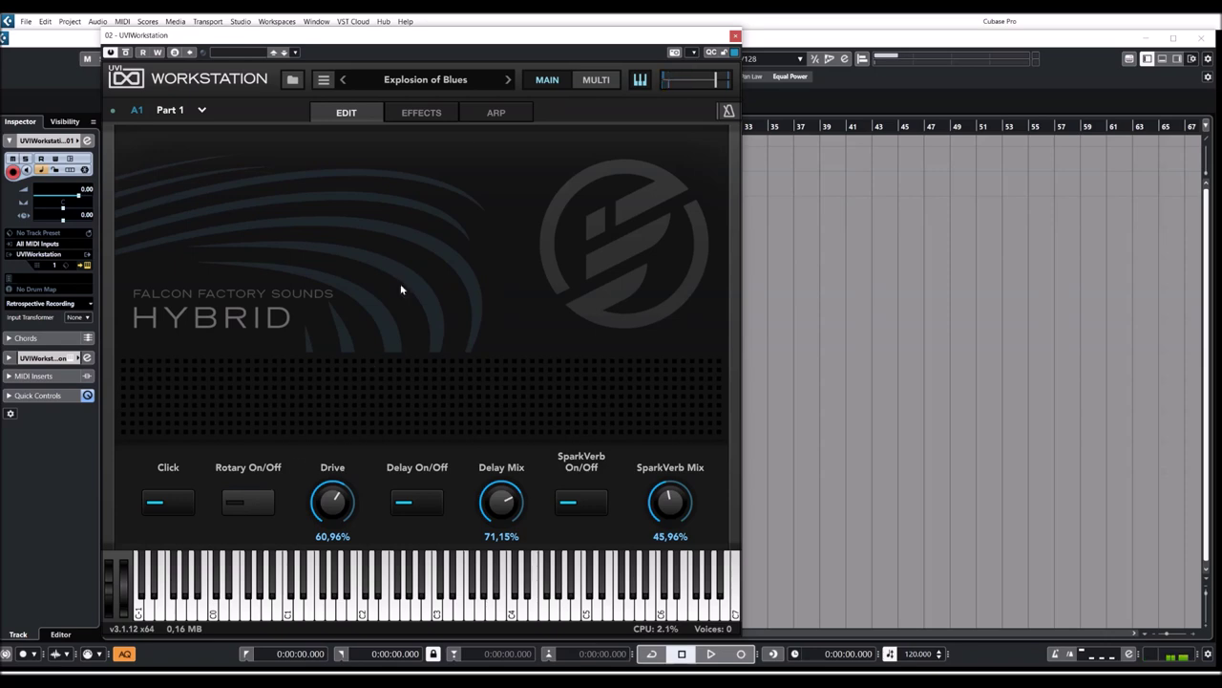
# - Audition Funky Res, advance to Hong Kong Pad 1.4 and set its Phasor to 84.35%
pyautogui.click(505, 81)
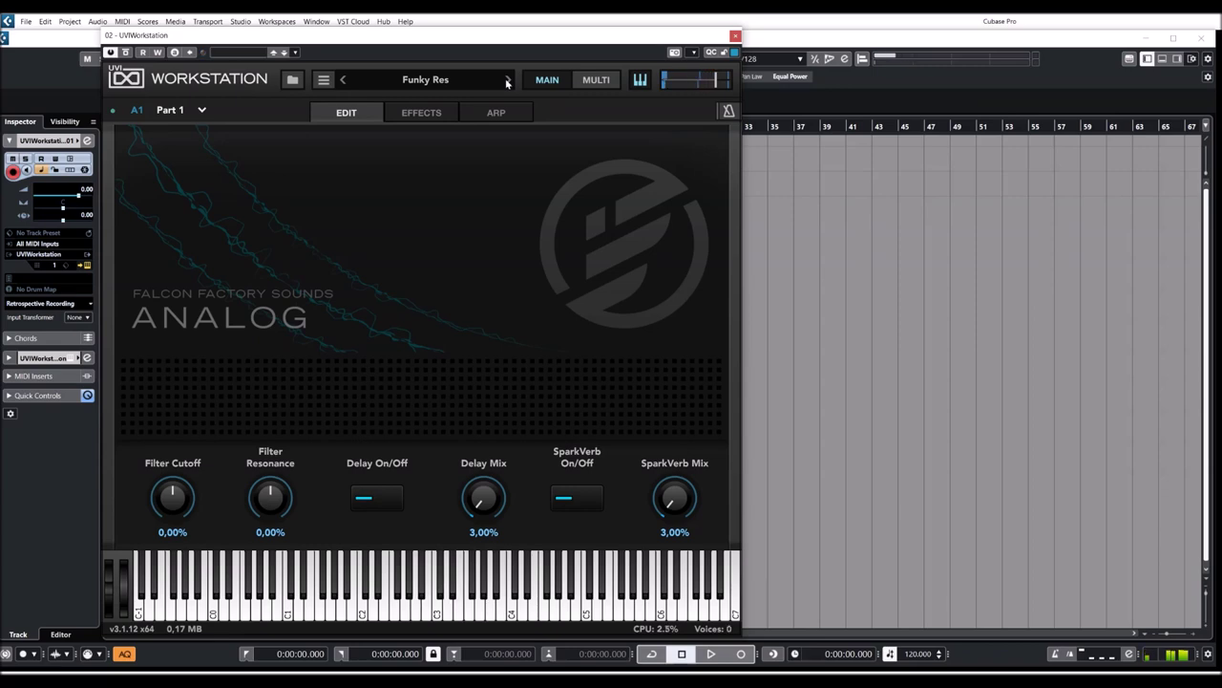
pyautogui.click(507, 81)
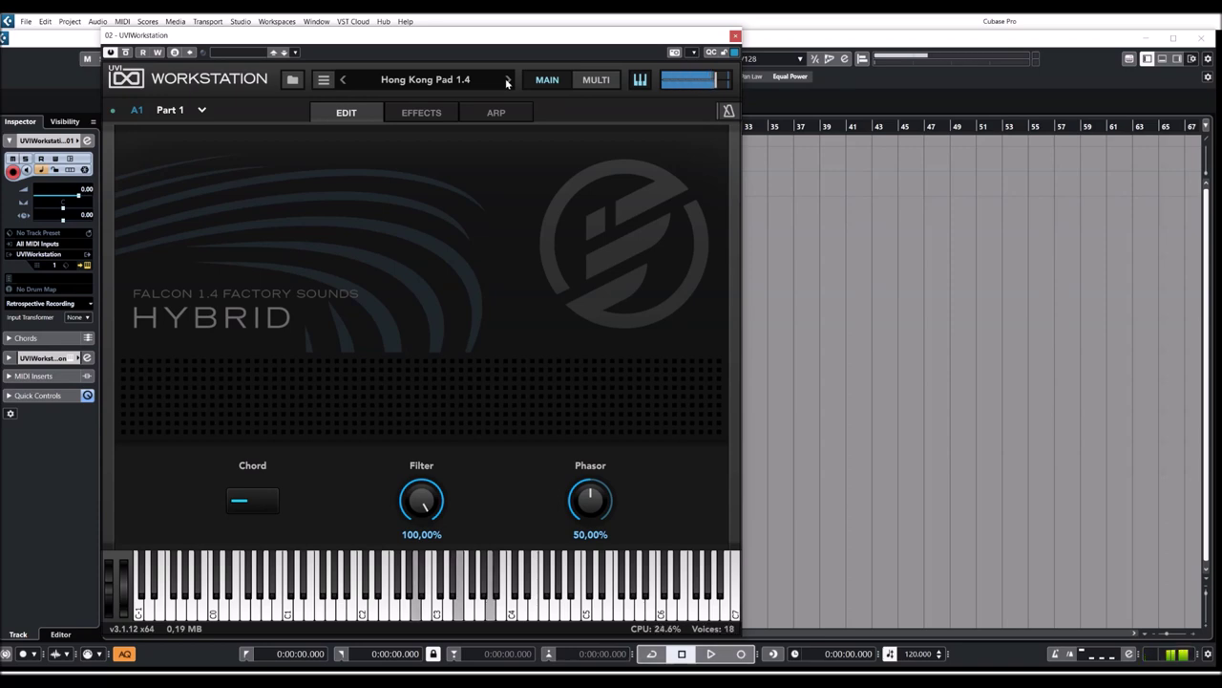
pyautogui.moveTo(600, 502); pyautogui.dragTo(601, 427)
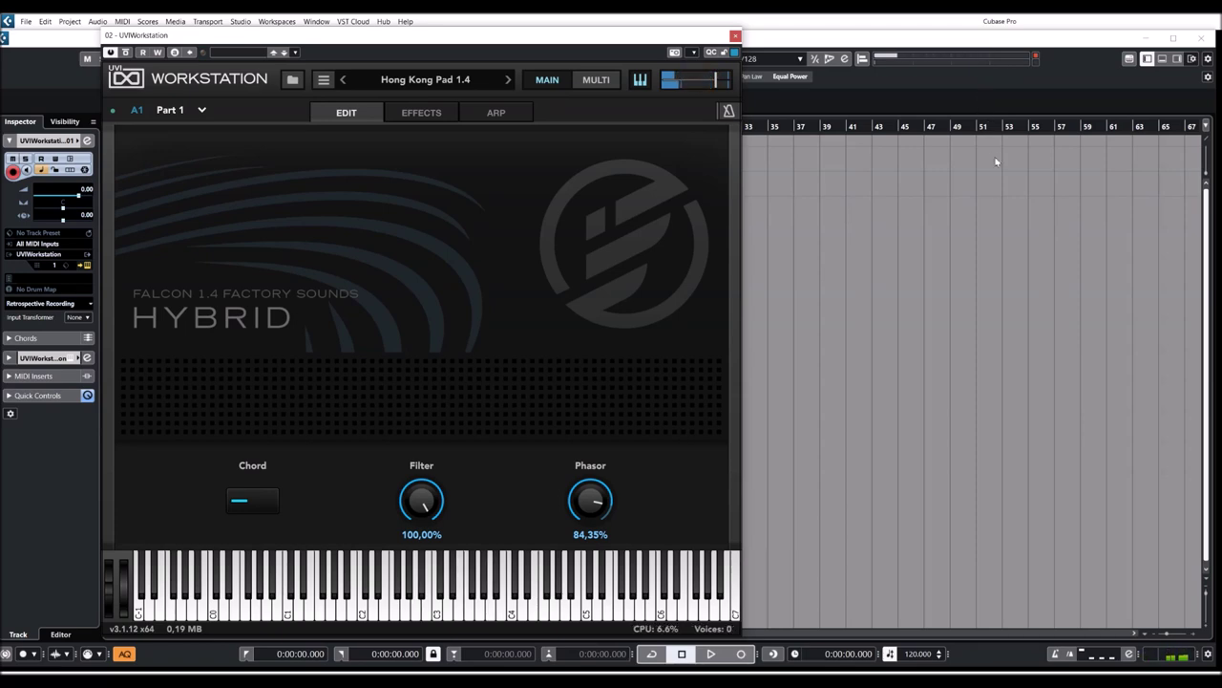
# - Load Mayfield Flute and set Filter Cutoff to 94.29%, Filter Resonance to -100%, Delay Mix to 74.76% and SparkVerb Mix to 63.55%
pyautogui.click(509, 81)
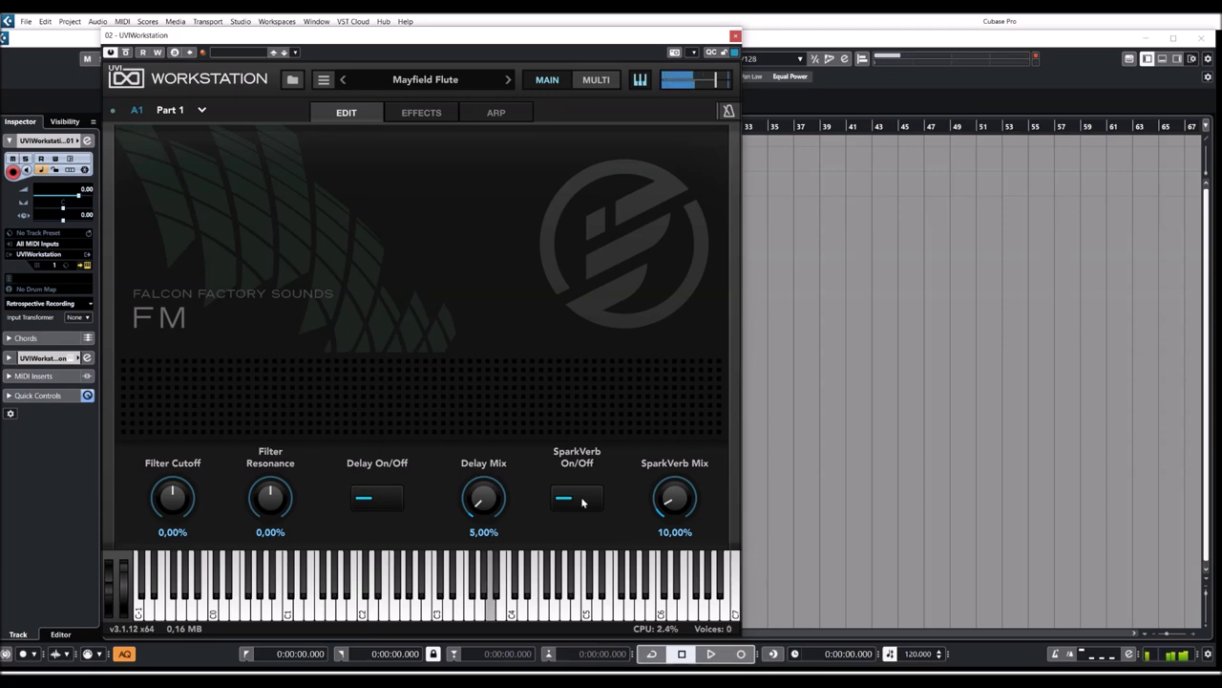
pyautogui.moveTo(484, 498); pyautogui.dragTo(488, 329)
pyautogui.moveTo(482, 500); pyautogui.dragTo(544, 511)
pyautogui.moveTo(676, 502); pyautogui.dragTo(666, 380)
pyautogui.moveTo(273, 498); pyautogui.dragTo(277, 611)
pyautogui.click(194, 571)
pyautogui.moveTo(181, 508); pyautogui.dragTo(189, 382)
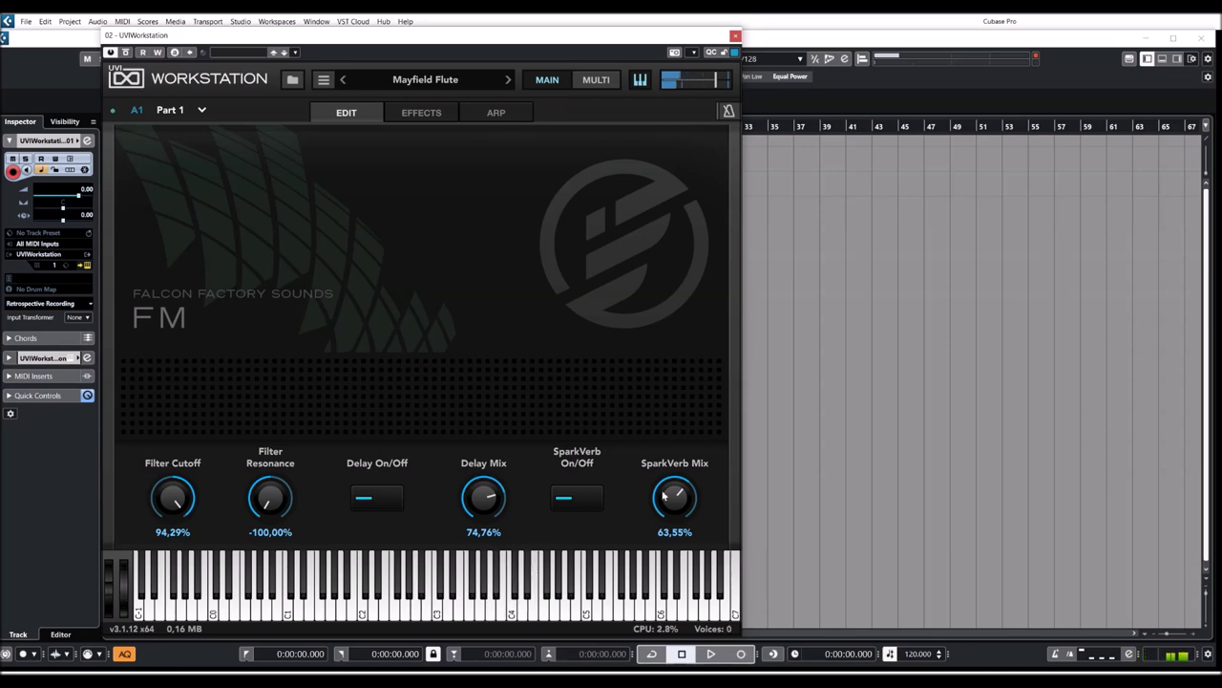
# - Switch off Mayfield Flute's SparkVerb and Delay, with SparkVerb Mix at 0%, and show the preset's effects chain
pyautogui.click(587, 495)
pyautogui.click(377, 497)
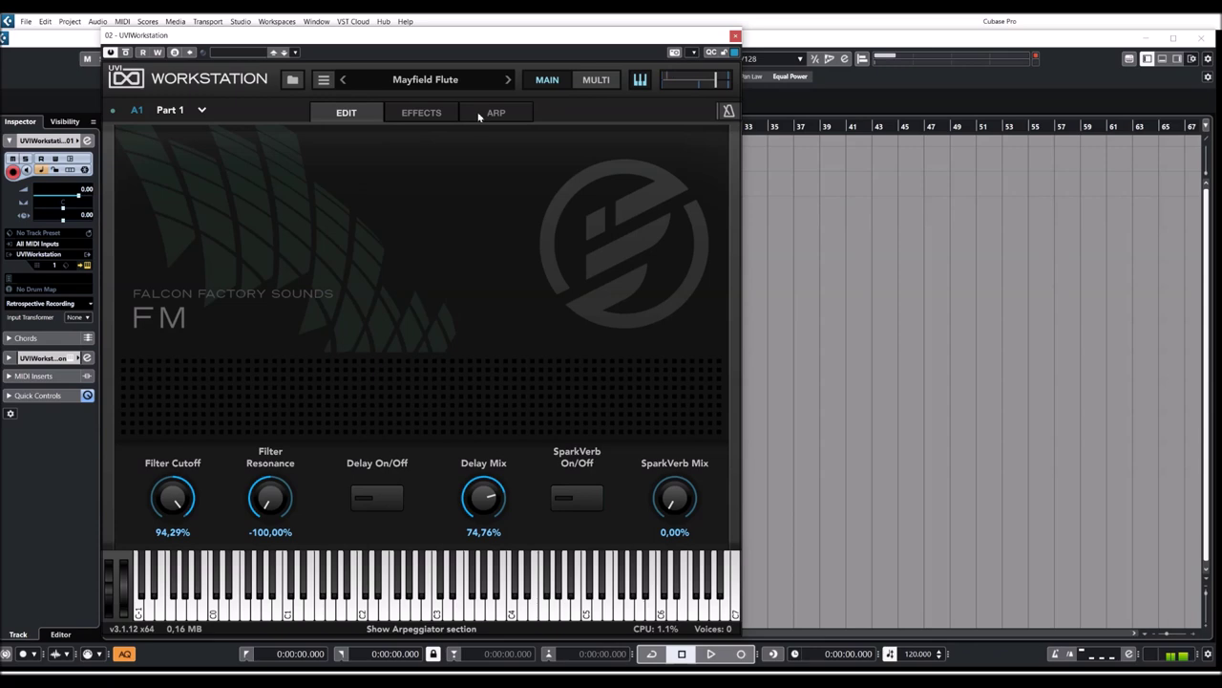
pyautogui.click(419, 113)
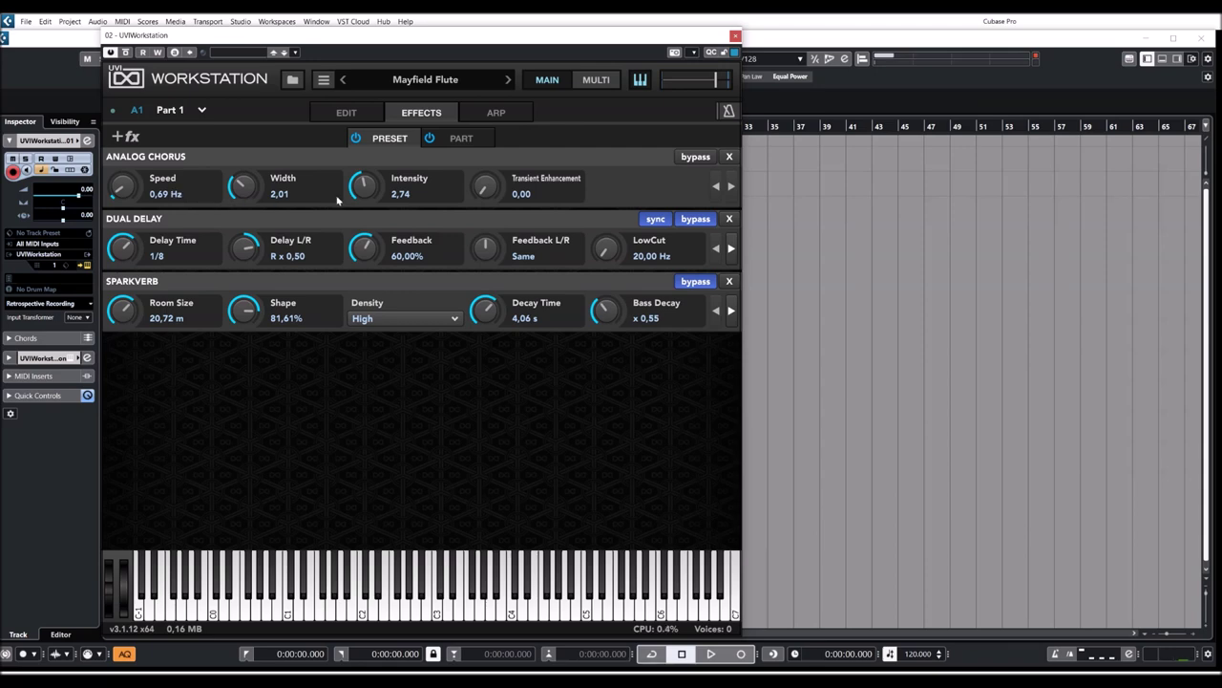
# - Load the Moonbeam Keys preset and show its edit controls
pyautogui.click(508, 81)
pyautogui.click(348, 112)
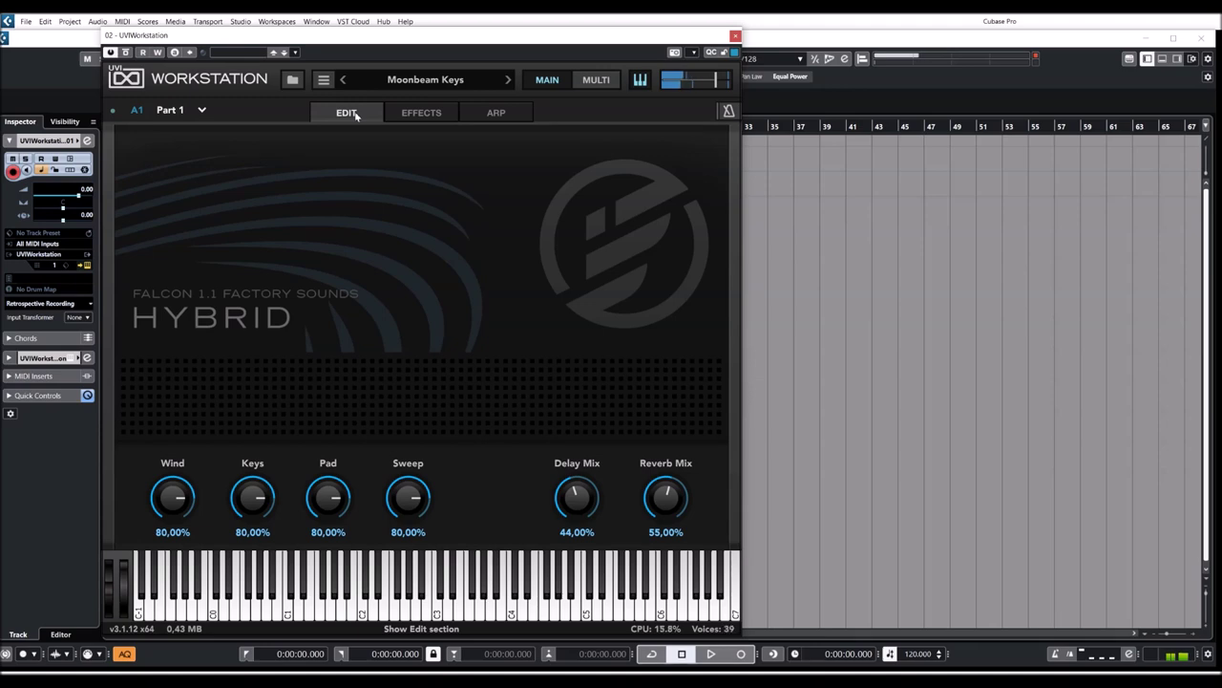
# - Load the Novachord Noir 1.4 preset from the Falcon Preset Tour list
pyautogui.click(428, 84)
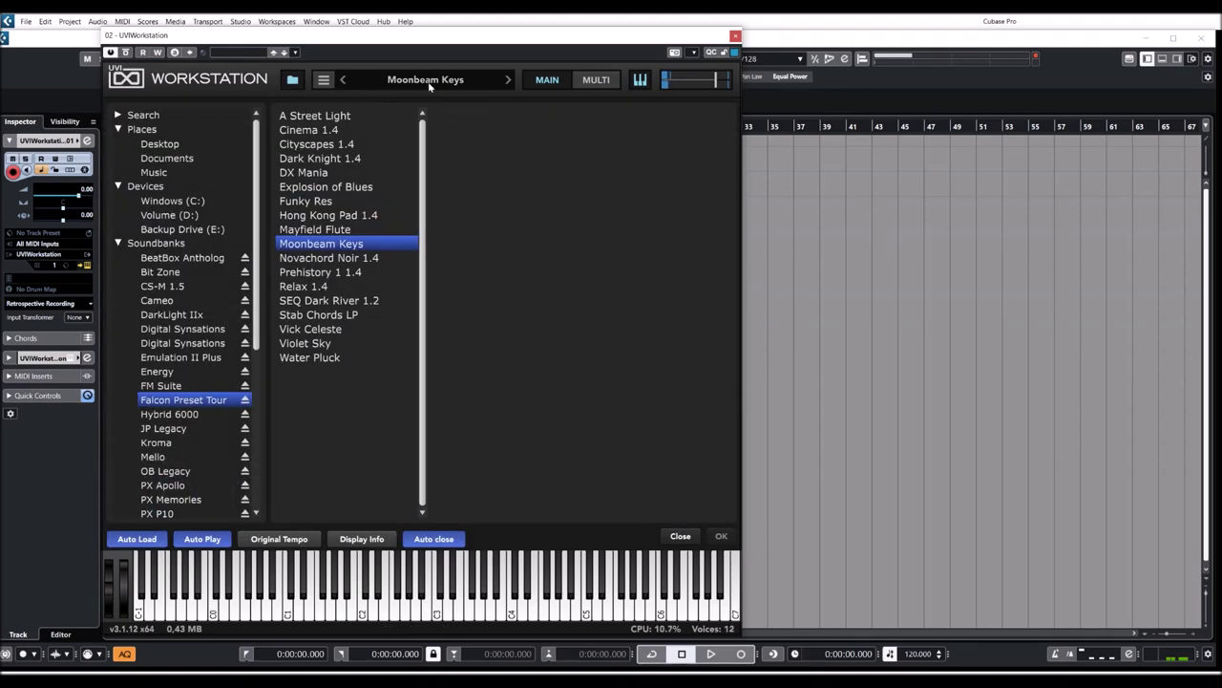
pyautogui.click(328, 259)
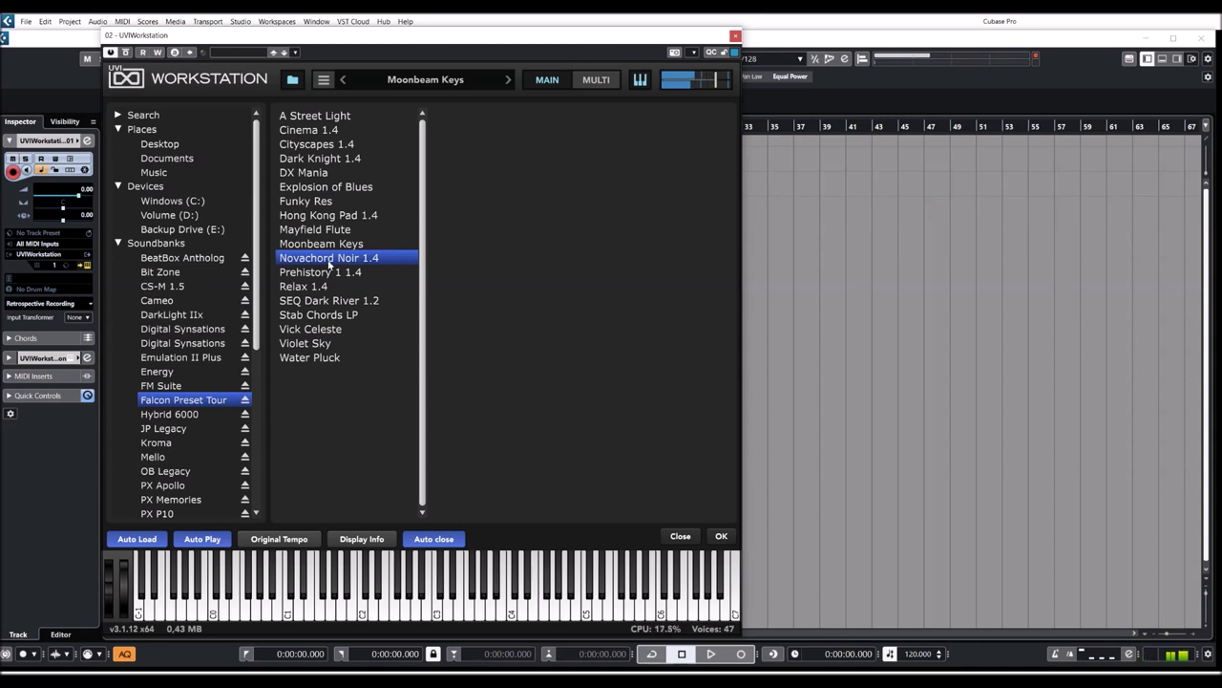
pyautogui.doubleClick(329, 259)
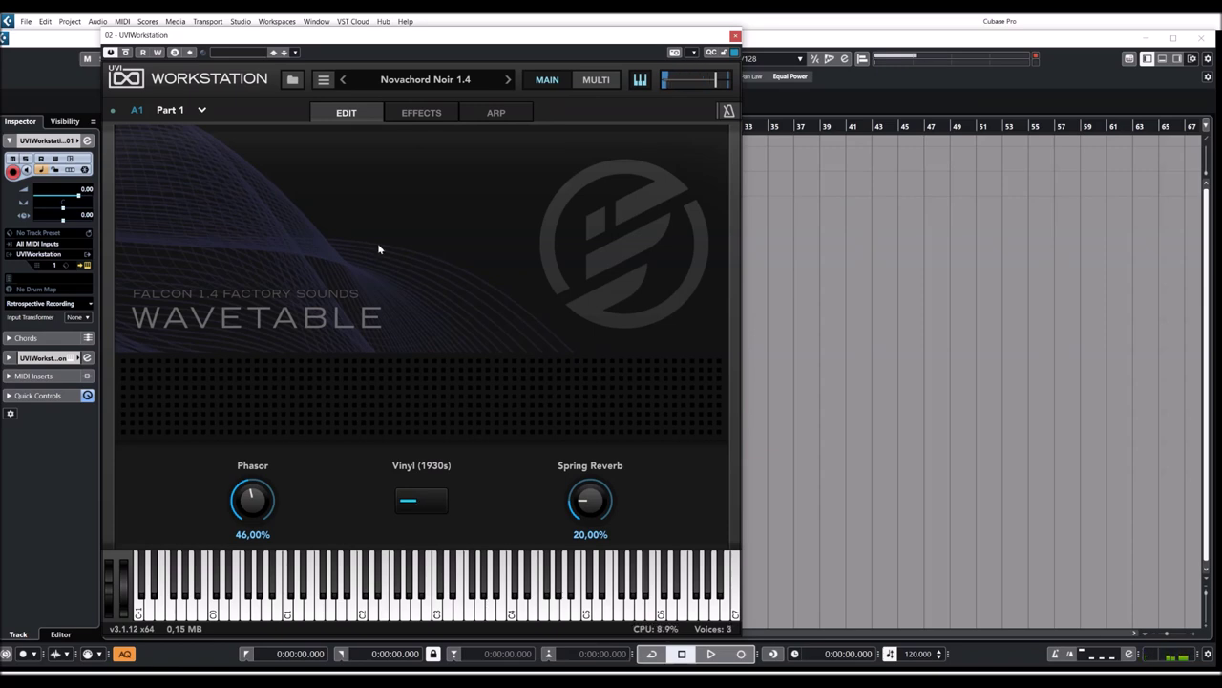
# - Load the Prehistory 1 1.4 preset and switch off its Delay 1 and Delay 2 effects
pyautogui.click(509, 80)
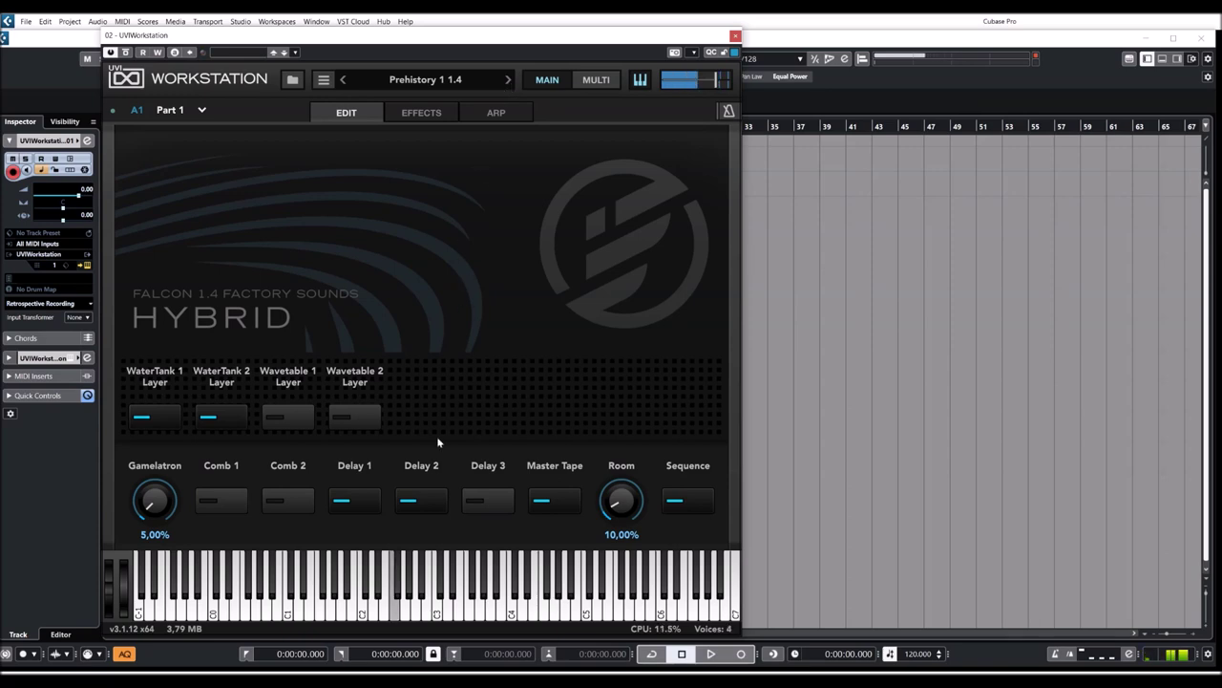
pyautogui.click(364, 504)
pyautogui.click(416, 504)
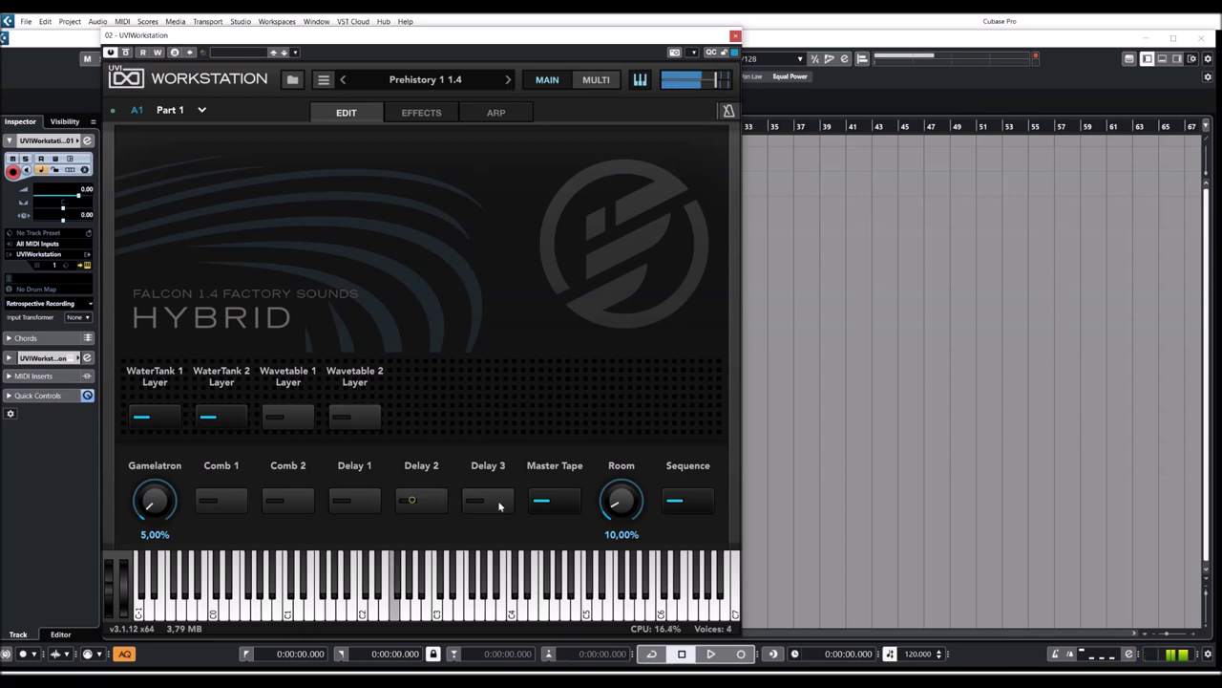
# - Toggle Prehistory's Master Tape and Sequence off and back on, and set Room to 0%
pyautogui.click(544, 503)
pyautogui.click(544, 503)
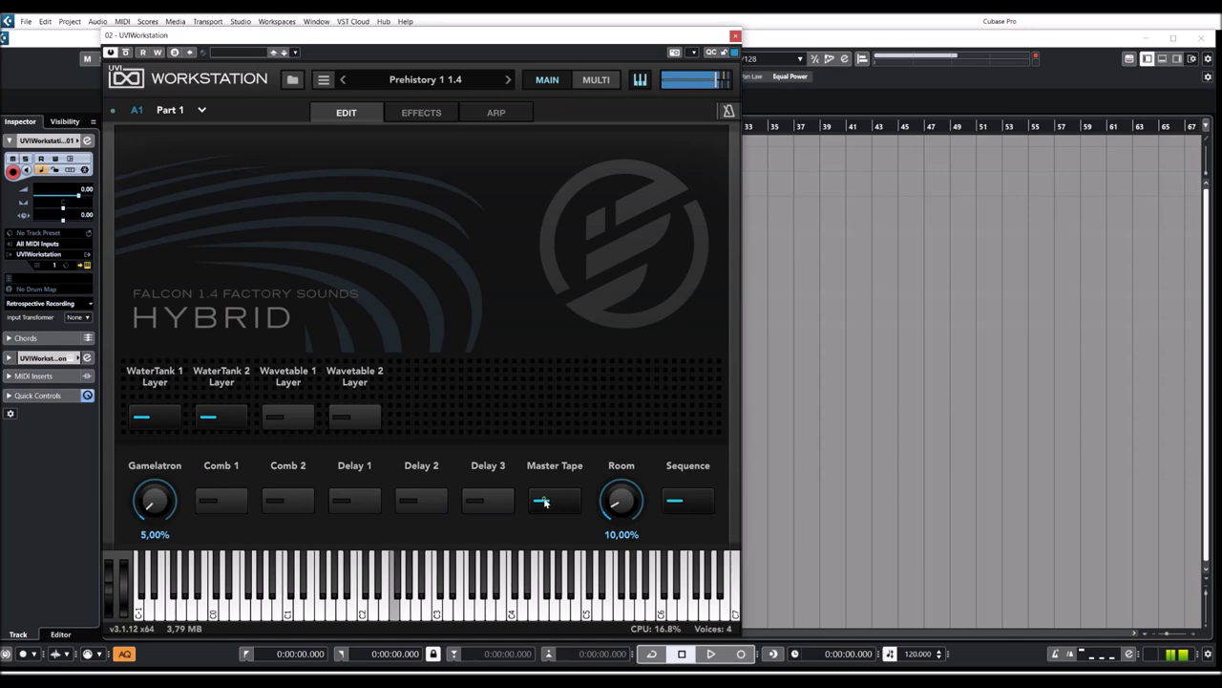
pyautogui.click(697, 504)
pyautogui.click(696, 502)
pyautogui.moveTo(621, 501); pyautogui.dragTo(628, 433)
pyautogui.moveTo(625, 499); pyautogui.dragTo(620, 597)
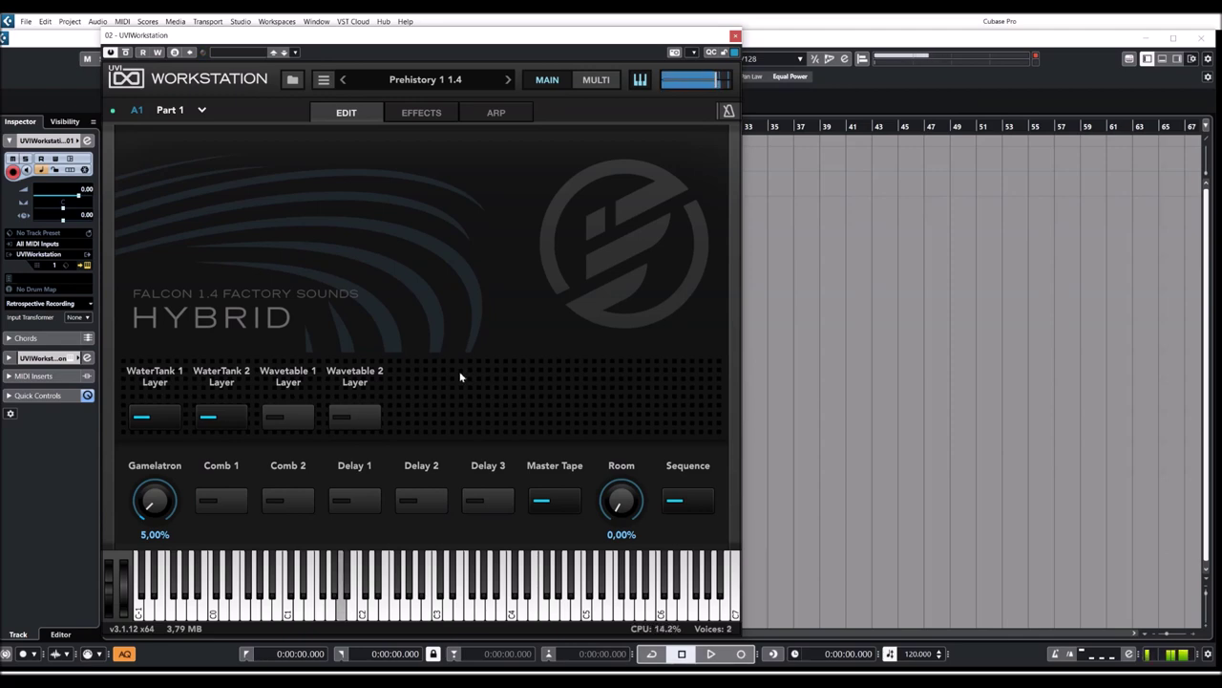
# - Set Gamelatron to 0% and try out Comb 1 and Comb 2, switching both off again
pyautogui.click(216, 503)
pyautogui.moveTo(155, 500); pyautogui.dragTo(260, 545)
pyautogui.click(288, 498)
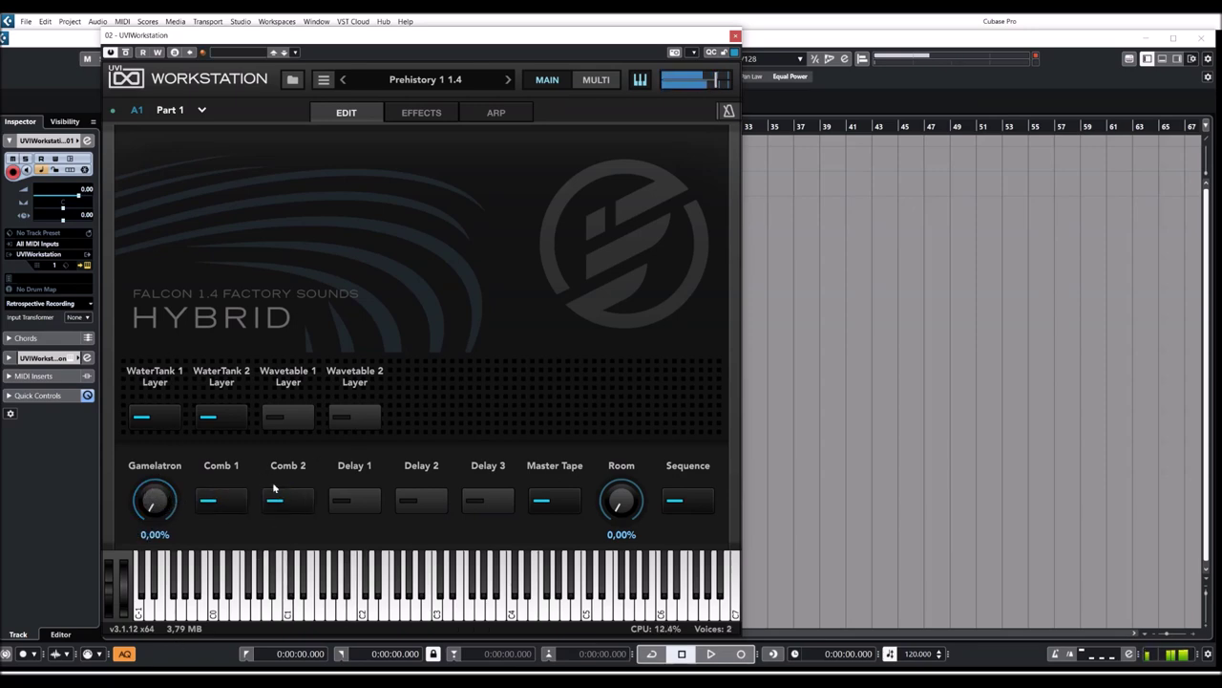
pyautogui.click(279, 499)
pyautogui.click(221, 500)
# - Toggle the WaterTank 2 layer off and back on, and switch on the Wavetable 1 and Wavetable 2 layers
pyautogui.click(218, 416)
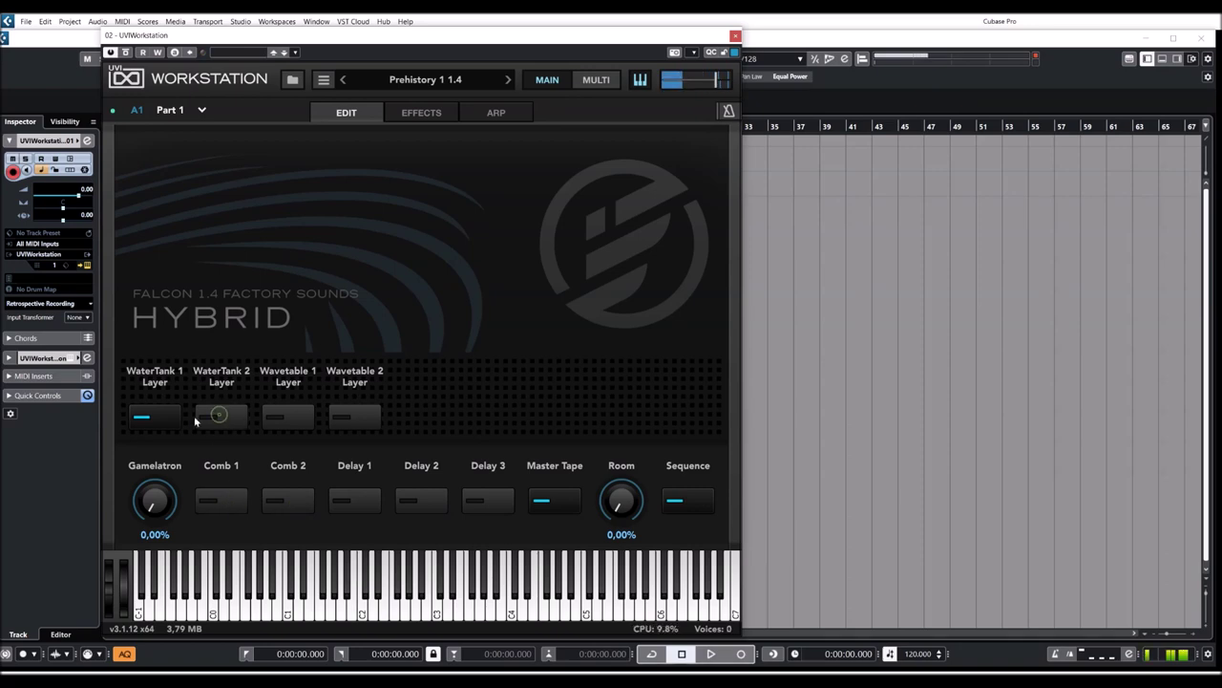
pyautogui.click(221, 420)
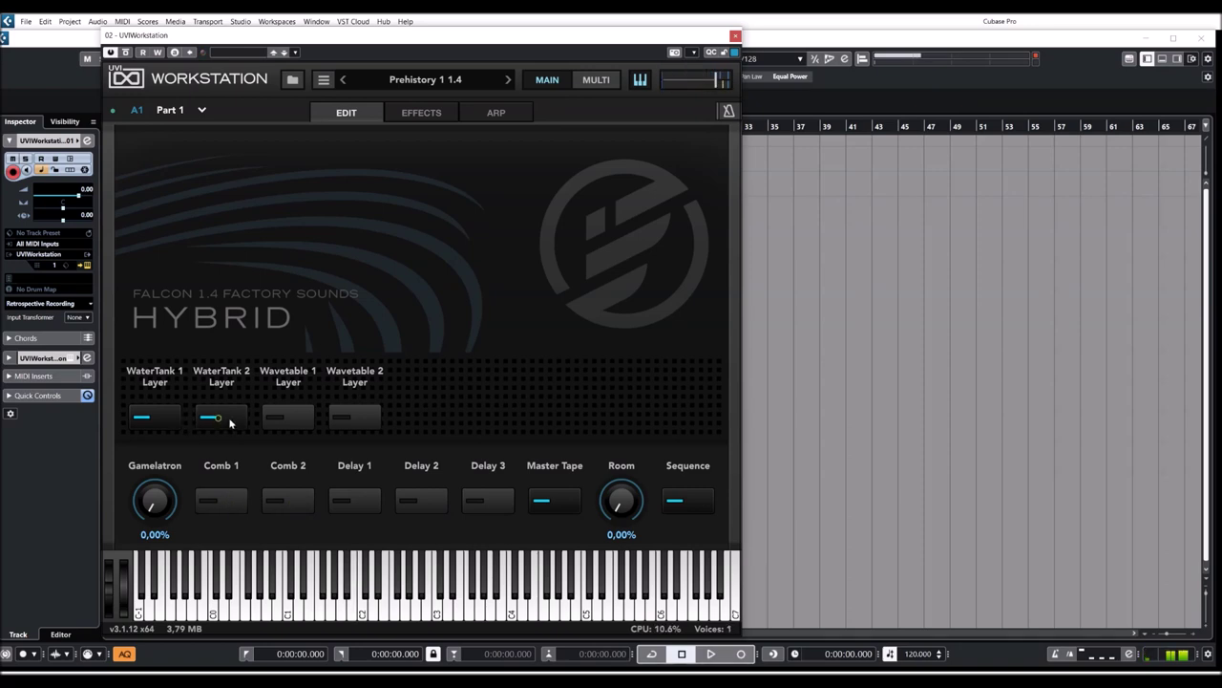
pyautogui.click(277, 416)
pyautogui.click(344, 415)
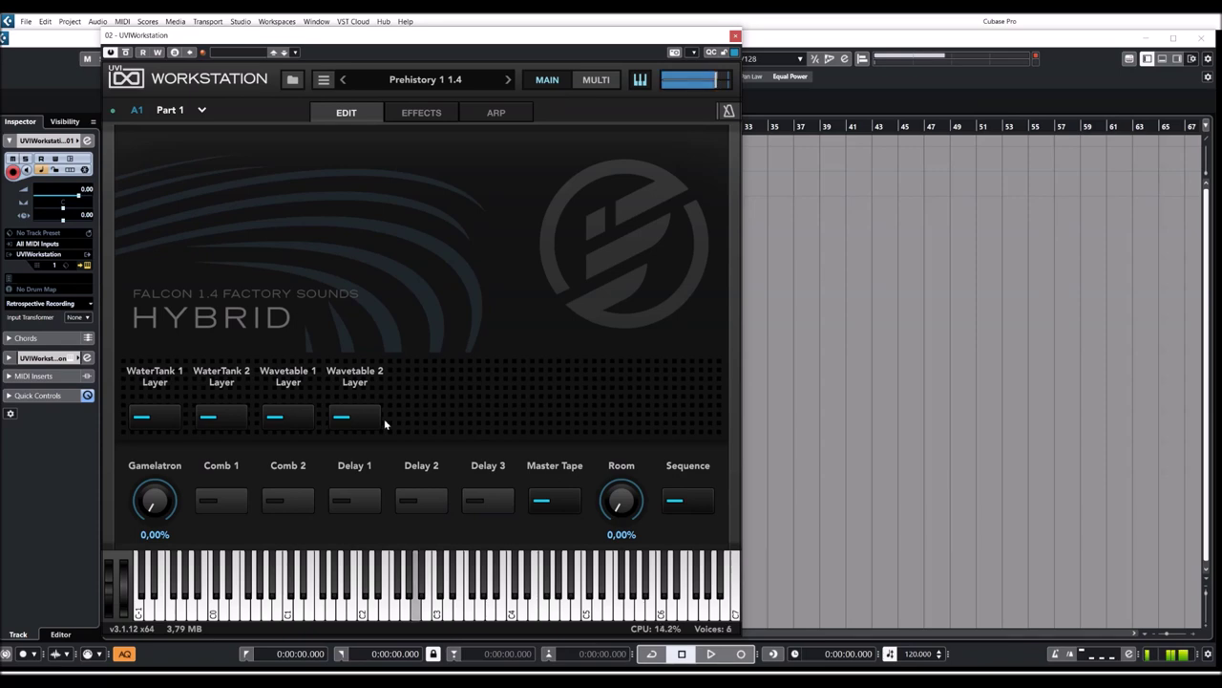
# - Load the Relax 1.4 preset and switch off its Layer 3
pyautogui.click(509, 79)
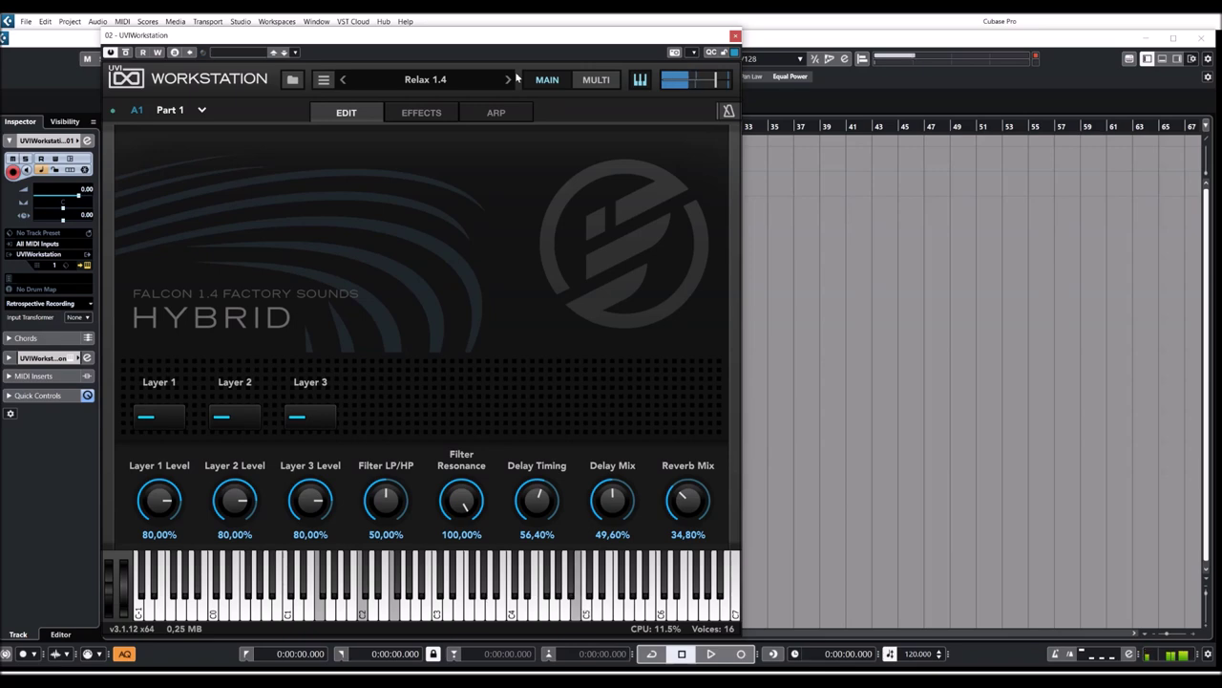
pyautogui.click(307, 419)
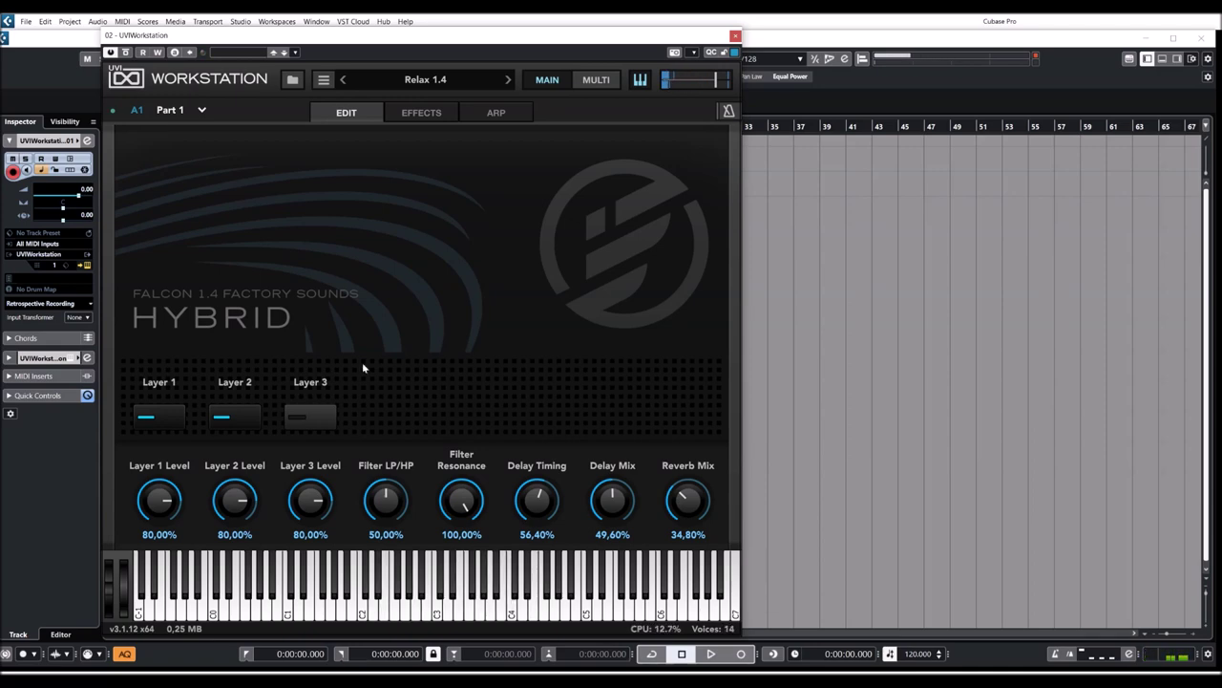
# - Load SEQ Dark River 1.2 from the preset list, turn Top Layer down to 0%, and raise it to 90.03%
pyautogui.click(434, 80)
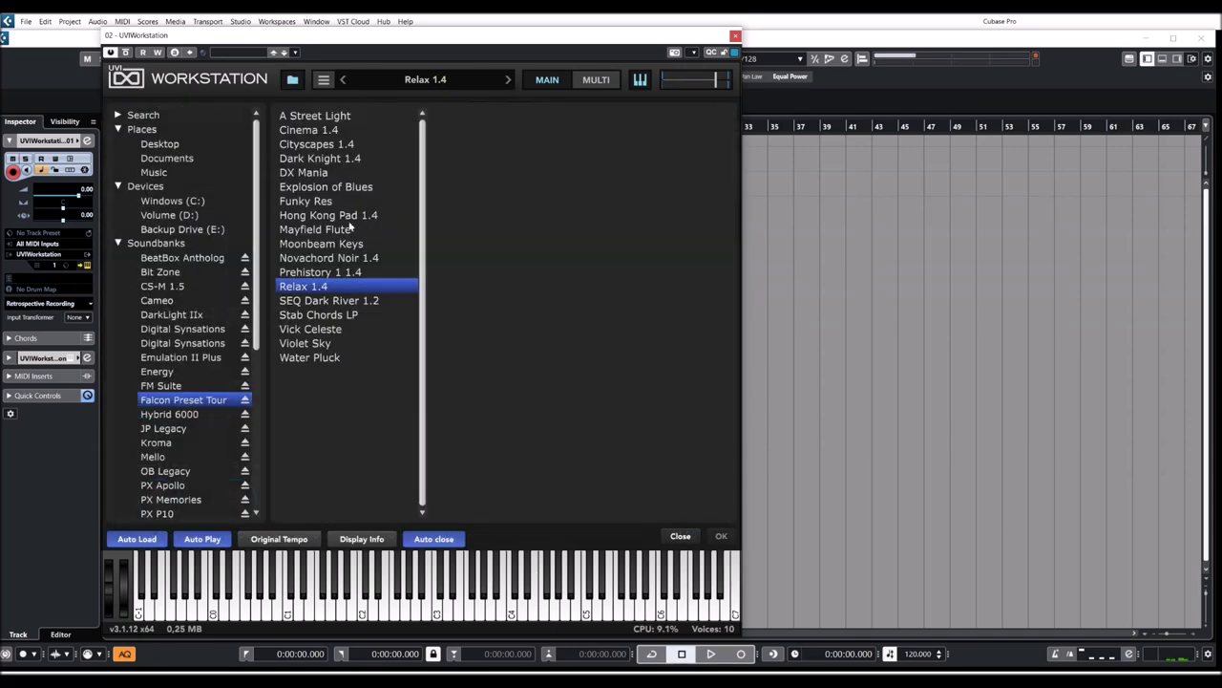
pyautogui.click(319, 302)
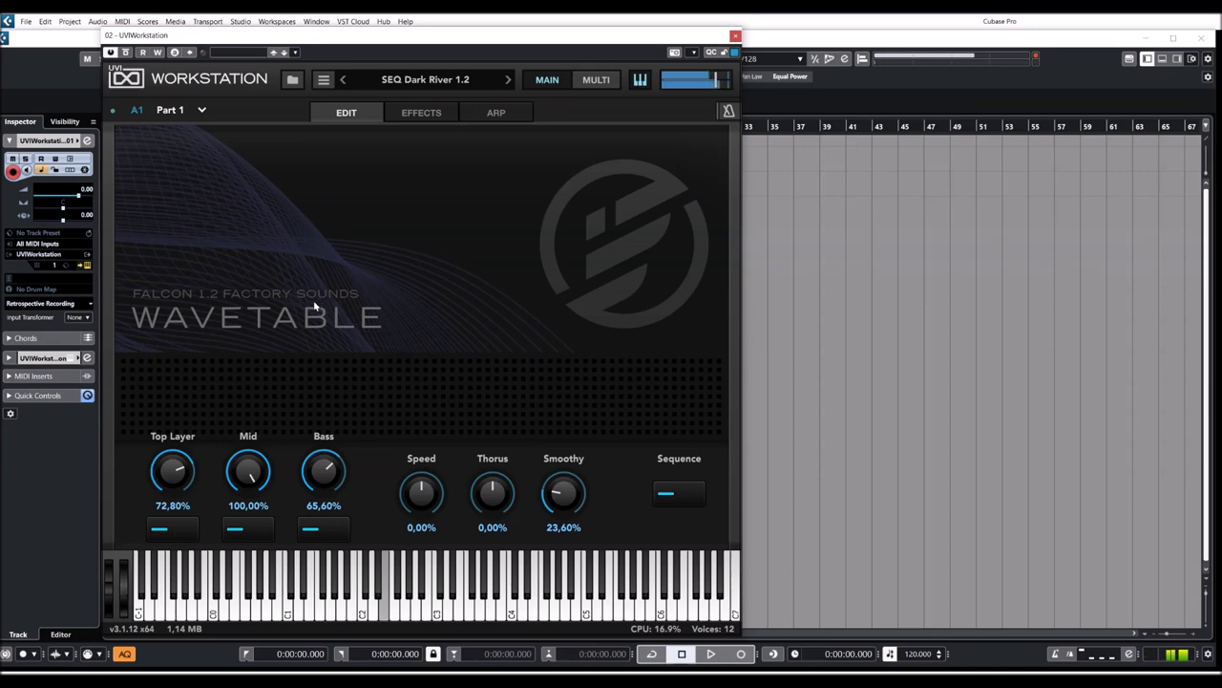
pyautogui.moveTo(250, 476)
pyautogui.mouseDown()
pyautogui.moveTo(253, 577)
pyautogui.moveTo(252, 474)
pyautogui.mouseUp()
pyautogui.moveTo(176, 469); pyautogui.dragTo(183, 563)
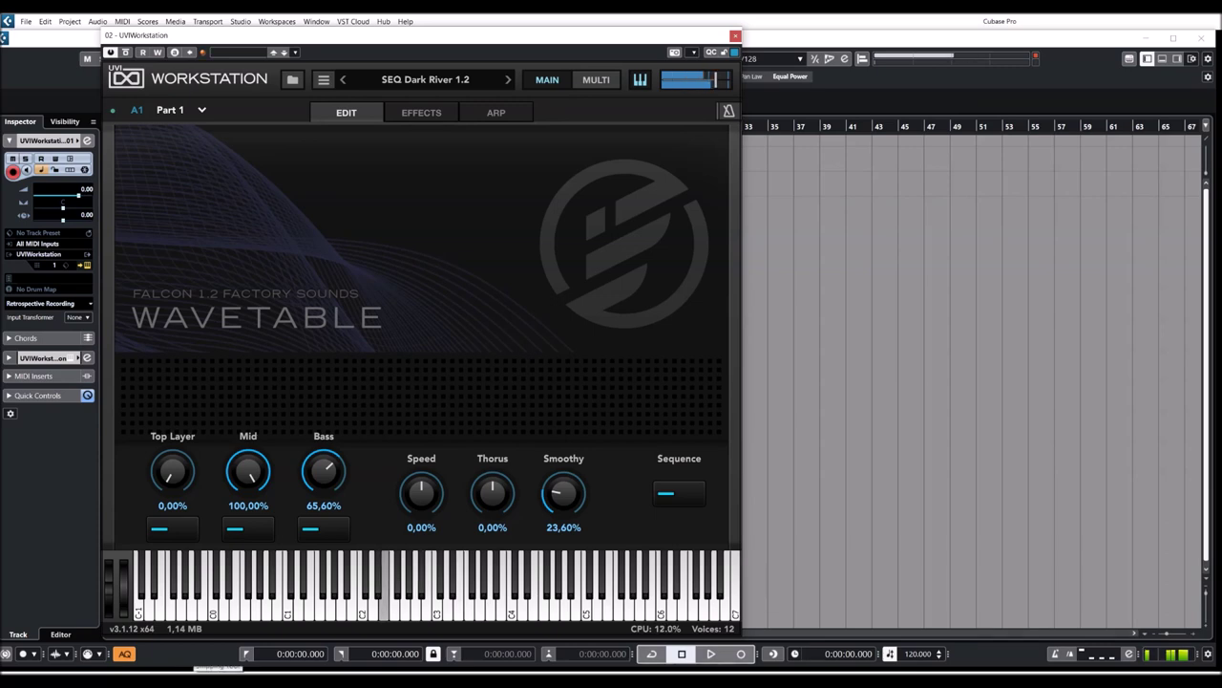
pyautogui.moveTo(172, 470); pyautogui.dragTo(205, 276)
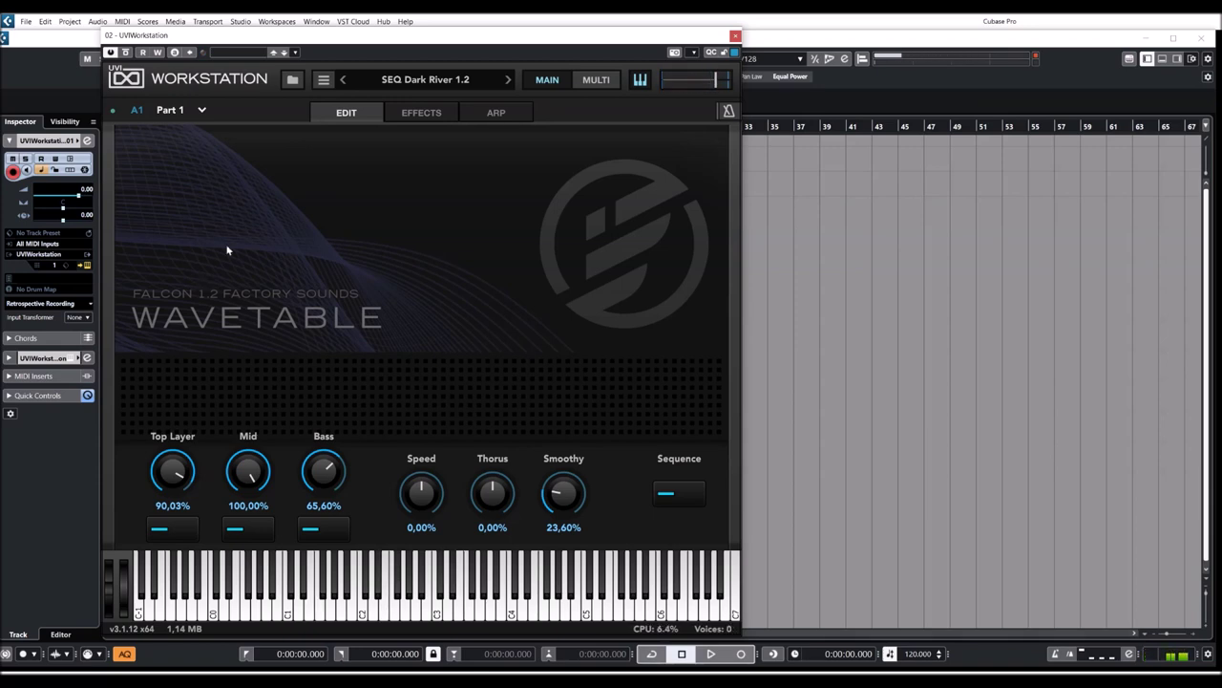
# - Load Stab Chords LP and set Filter Cutoff to -15.36%, Delay Mix to 48.52% and SparkVerb Mix to 34.96%
pyautogui.click(507, 80)
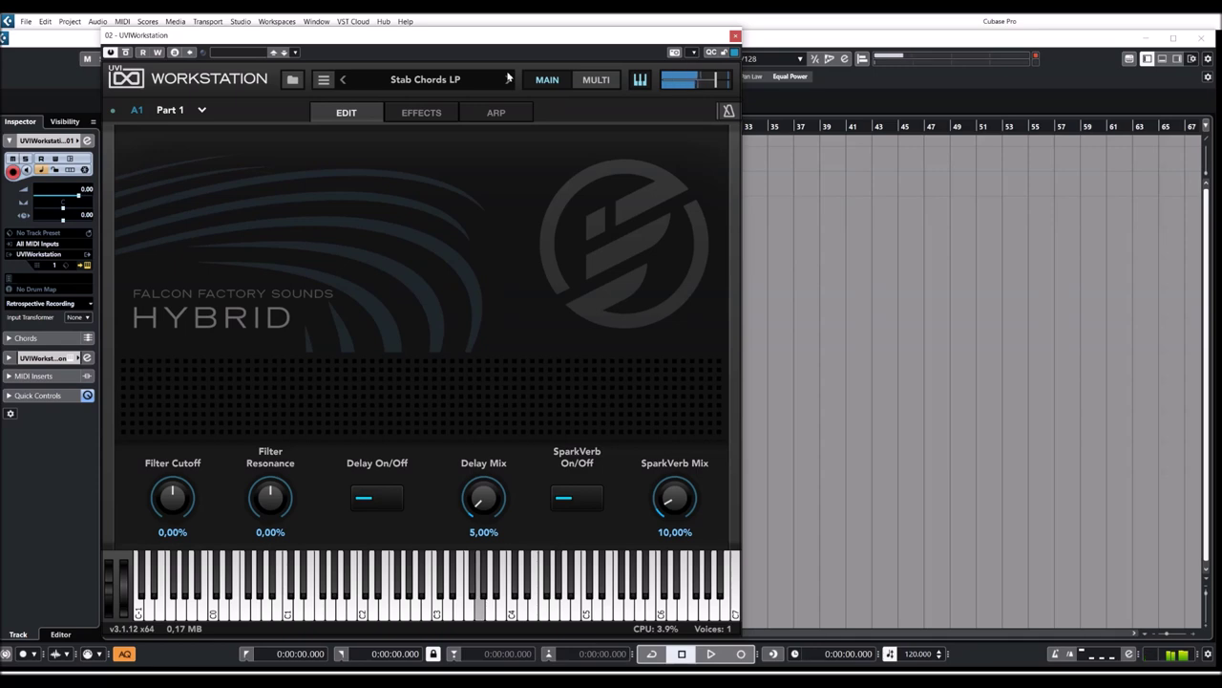
pyautogui.moveTo(173, 495)
pyautogui.mouseDown()
pyautogui.moveTo(184, 438)
pyautogui.moveTo(188, 506)
pyautogui.mouseUp()
pyautogui.moveTo(492, 511); pyautogui.dragTo(491, 426)
pyautogui.moveTo(173, 486); pyautogui.dragTo(191, 514)
pyautogui.moveTo(487, 506); pyautogui.dragTo(487, 489)
pyautogui.moveTo(689, 501); pyautogui.dragTo(689, 439)
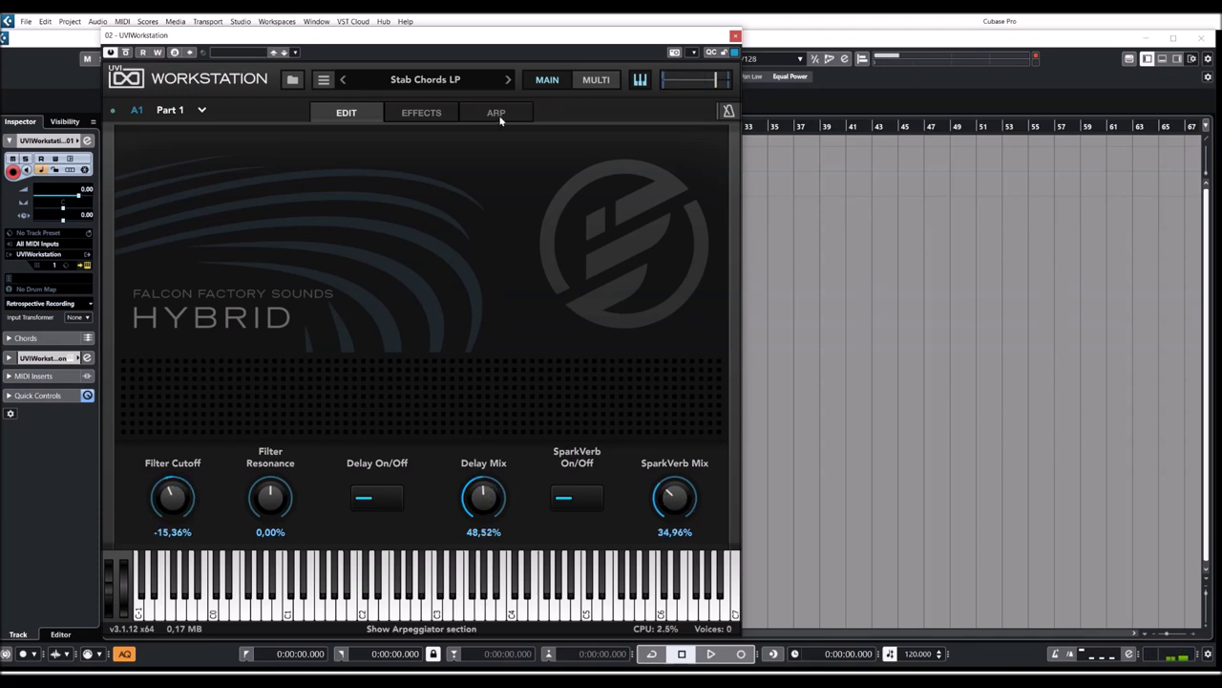
# - Show Stab Chords LP's effects chain, set the Analog Chorus Speed to 2.19 Hz and adjust the Dual Delay's Delay Time
pyautogui.click(425, 115)
pyautogui.moveTo(125, 182); pyautogui.dragTo(132, 161)
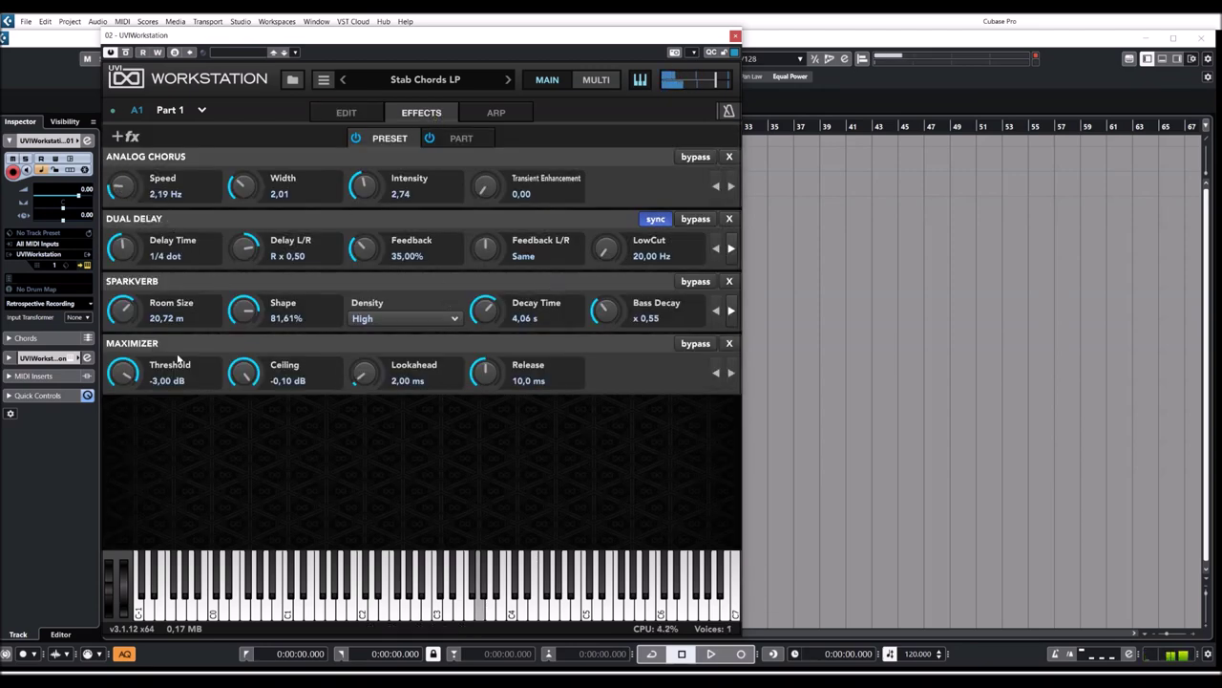
pyautogui.click(161, 256)
pyautogui.moveTo(123, 254); pyautogui.dragTo(125, 236)
# - Return to Stab Chords LP's edit controls, set Delay Mix to 70.49%, and sweep Filter Cutoff up to 98.13% and back to 75.95%
pyautogui.click(342, 113)
pyautogui.moveTo(181, 497); pyautogui.dragTo(189, 461)
pyautogui.moveTo(485, 493); pyautogui.dragTo(494, 448)
pyautogui.moveTo(172, 495); pyautogui.dragTo(179, 378)
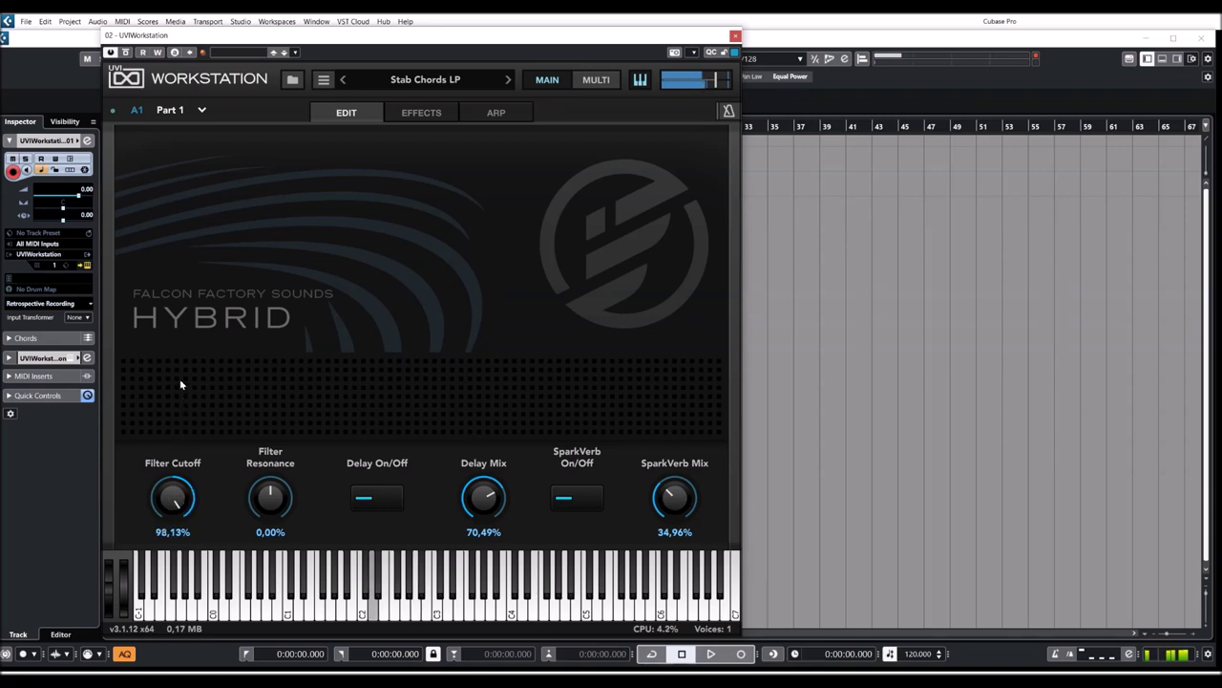
pyautogui.moveTo(172, 496); pyautogui.dragTo(162, 521)
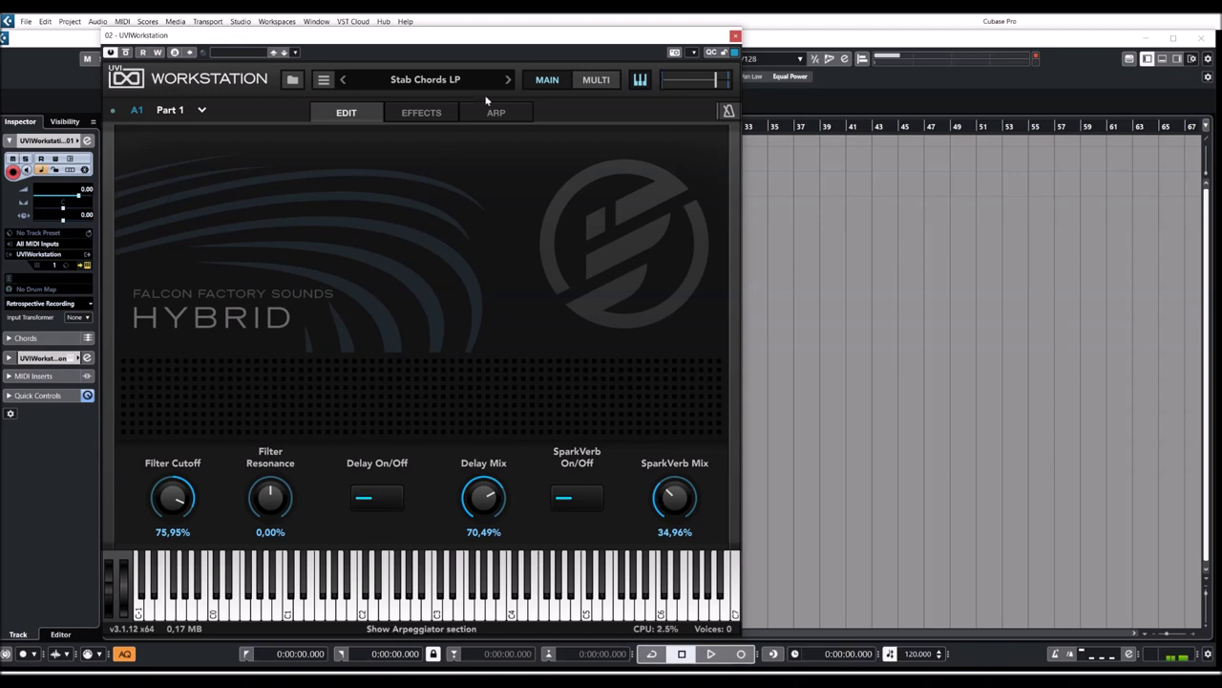
# - Load the Vick Celeste preset from the Falcon Preset Tour list, followed by the Violet Sky preset
pyautogui.click(438, 82)
pyautogui.click(321, 334)
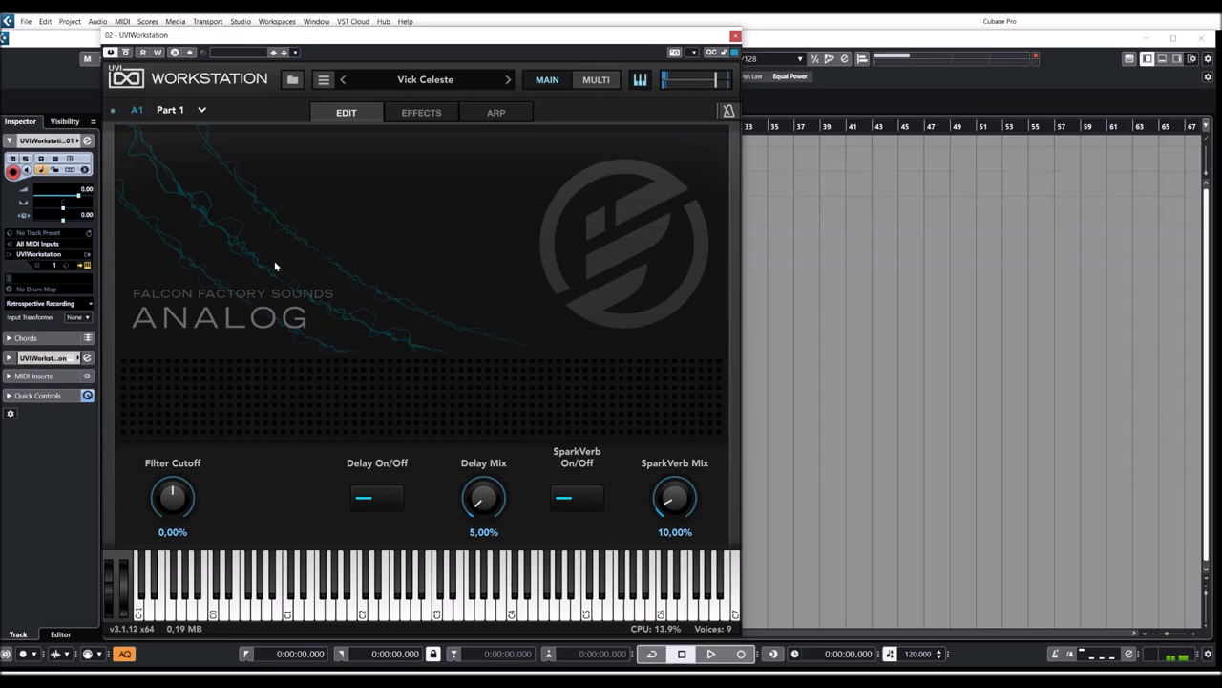
pyautogui.click(508, 81)
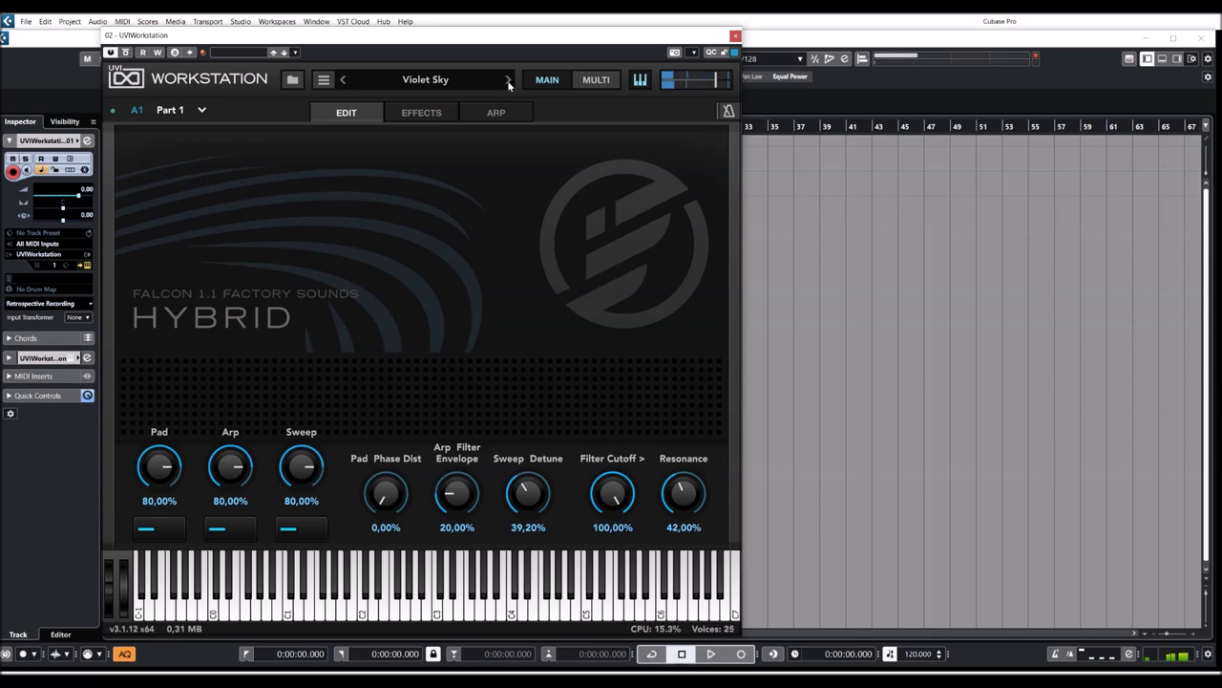
# - Load the Water Pluck preset, set its Chorus to 83.06%, and open the preset browser
pyautogui.click(508, 81)
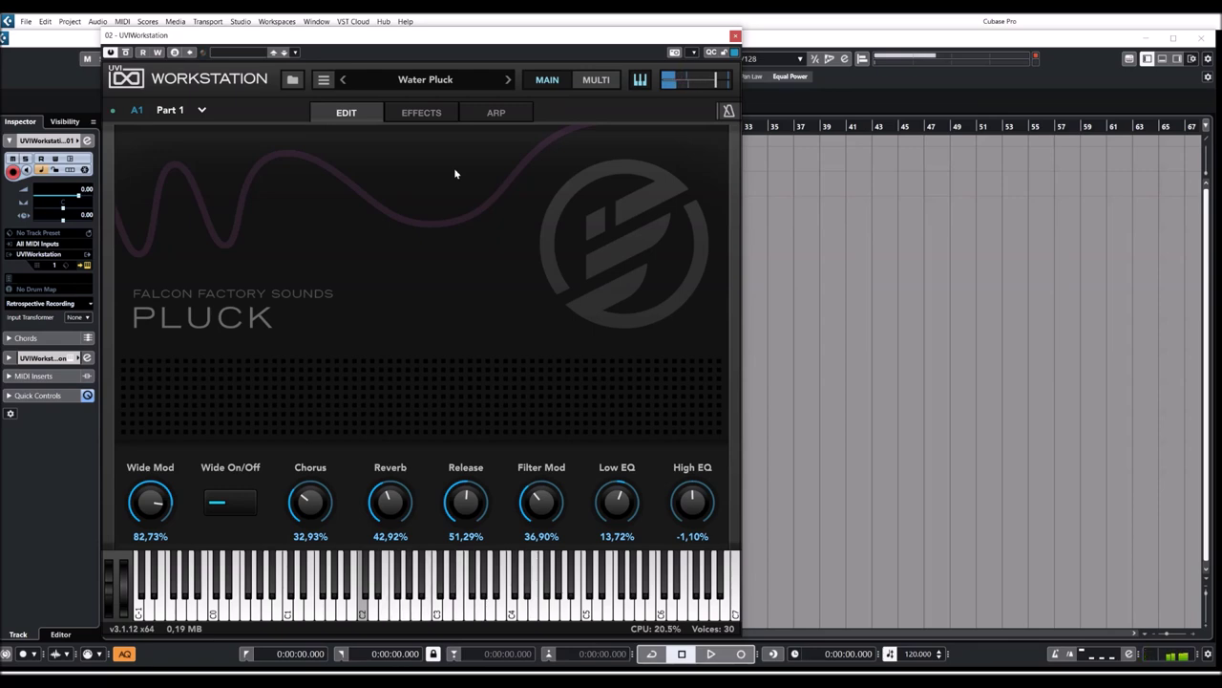
pyautogui.moveTo(312, 498); pyautogui.dragTo(404, 86)
pyautogui.click(404, 84)
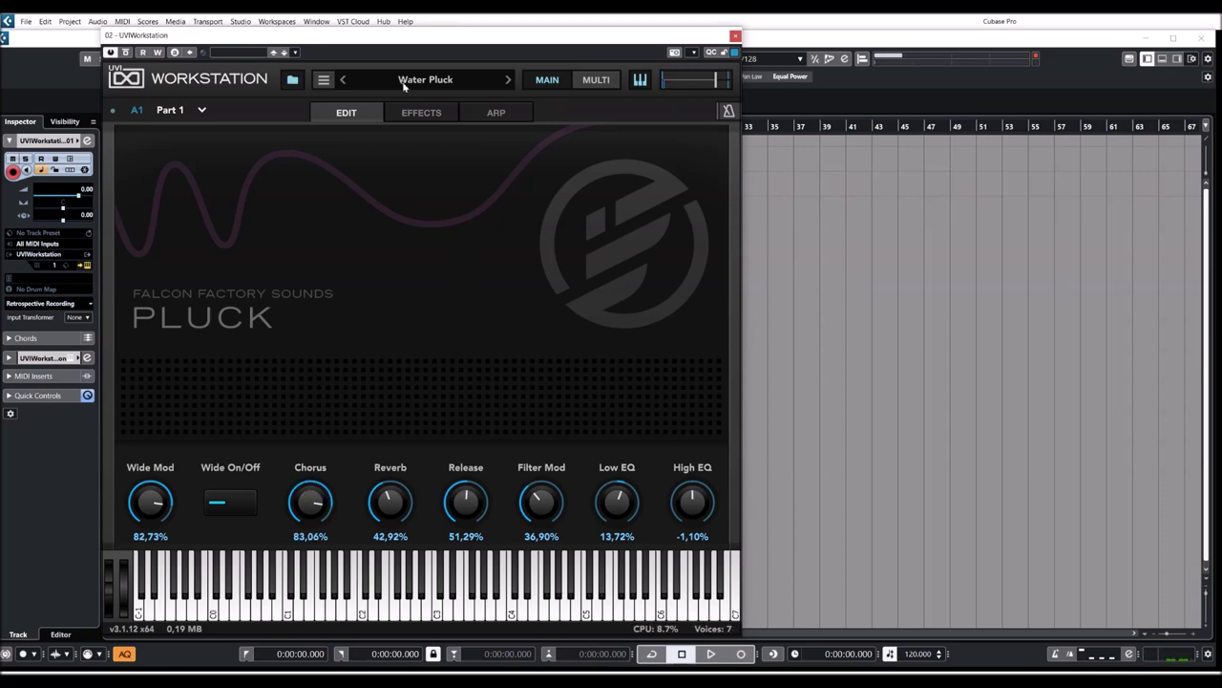